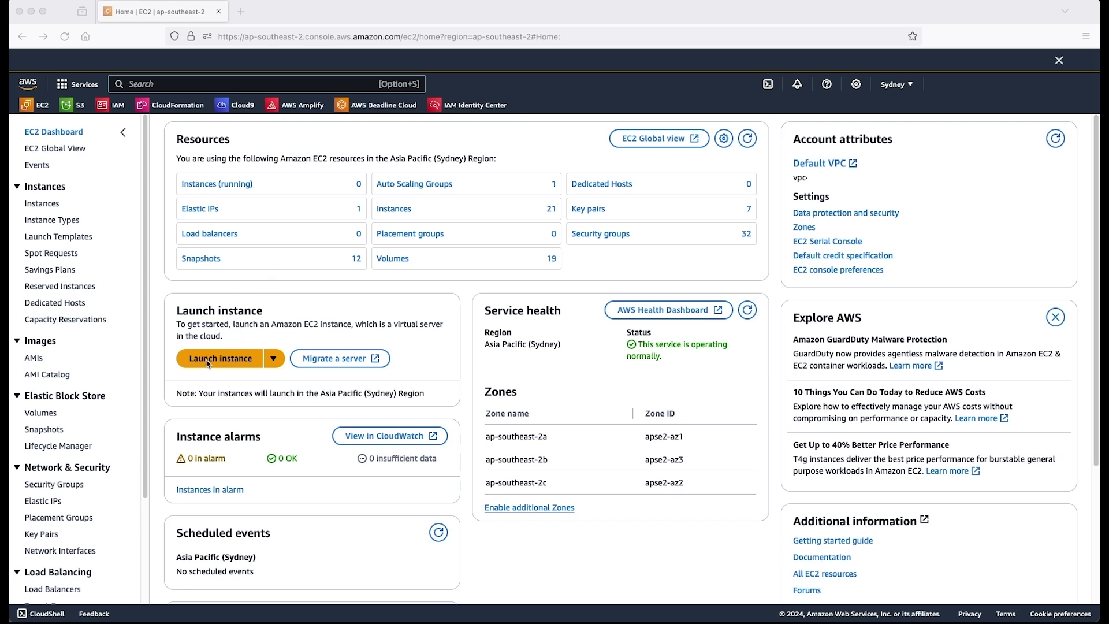
# Search the console for ec2 and open the EC2 Dashboard for the Sydney region.
pyautogui.click(152, 86)
pyautogui.write('ec2')
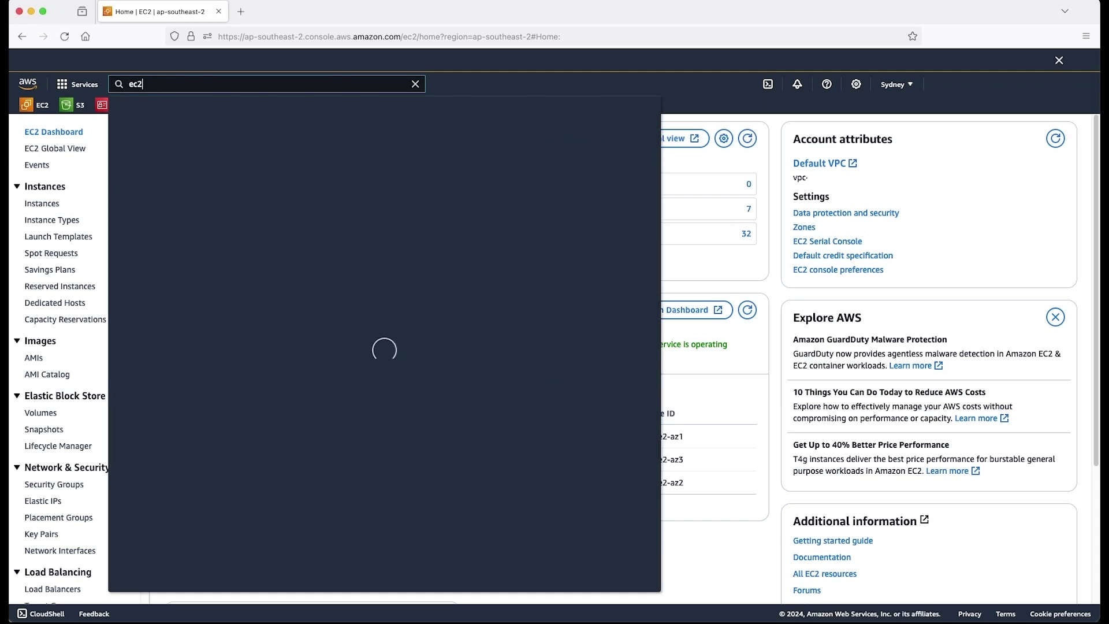
pyautogui.click(296, 177)
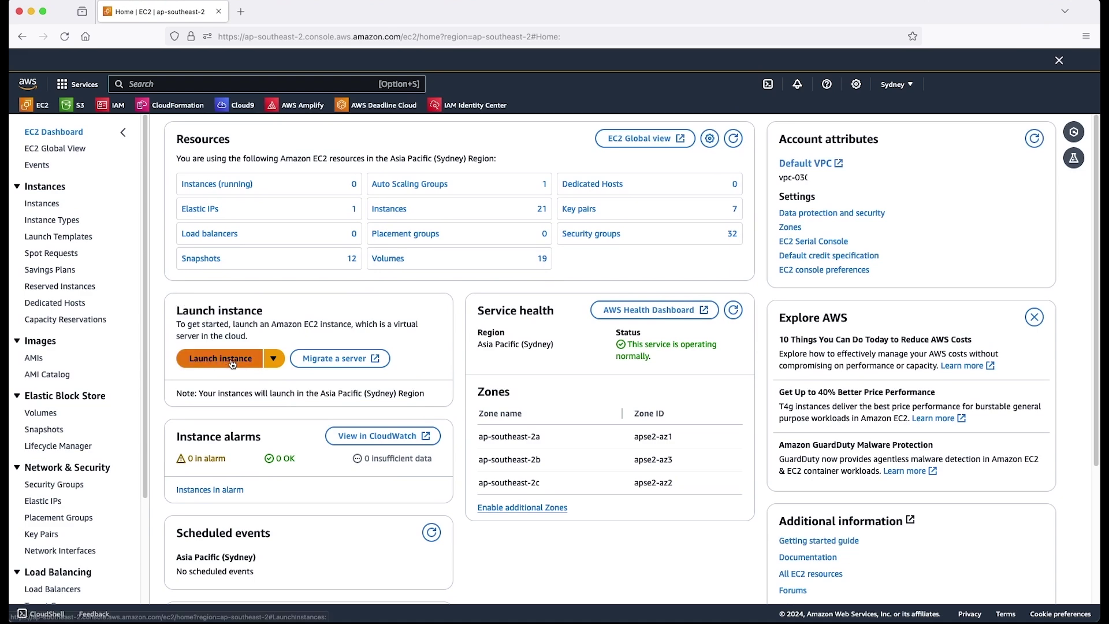
# Start a new instance launch named Demo-Windows-Nvidia.
pyautogui.click(249, 359)
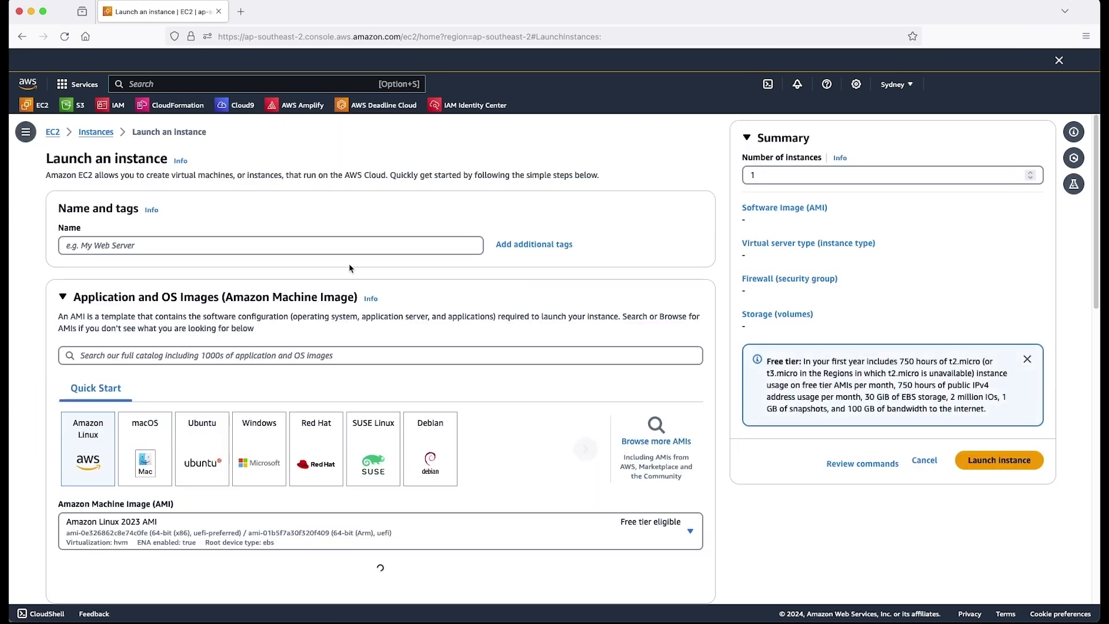
pyautogui.click(163, 246)
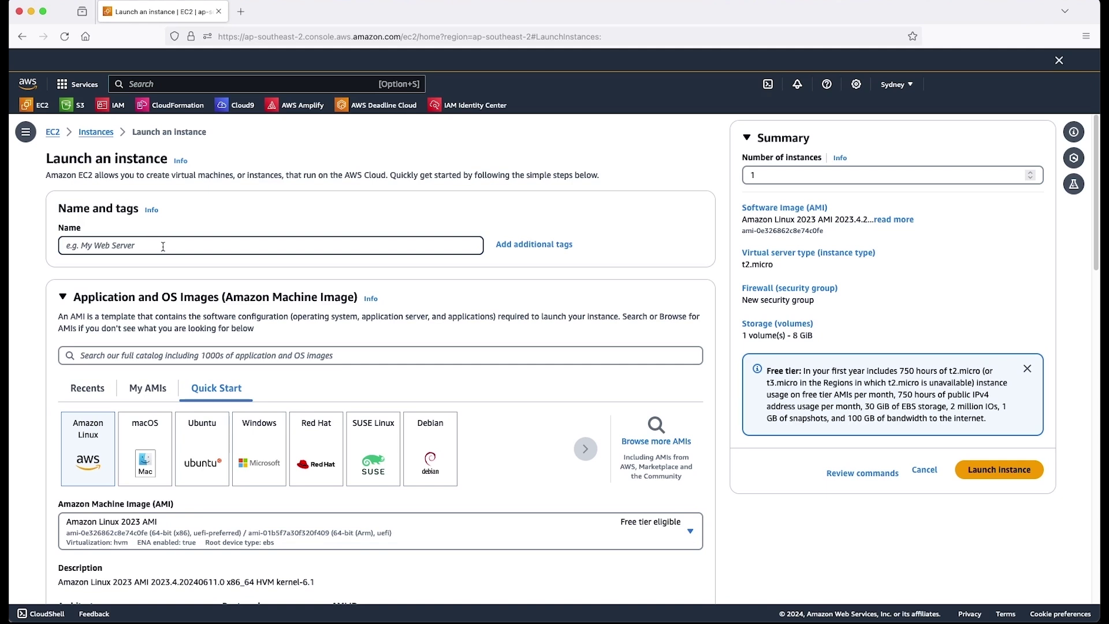
pyautogui.write('Demo-Windows-Nvidia')
# Choose the Windows Quick Start image, keeping Microsoft Windows Server 2022 Base as the AMI.
pyautogui.scroll(-2, 212, 376)
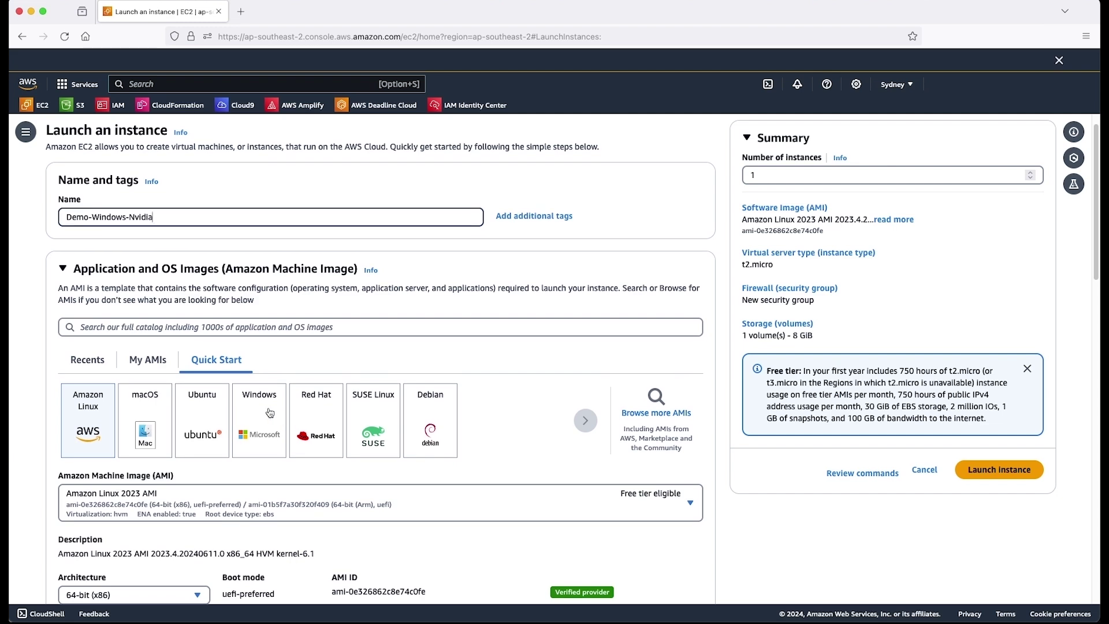
pyautogui.click(263, 440)
pyautogui.scroll(-4, 254, 355)
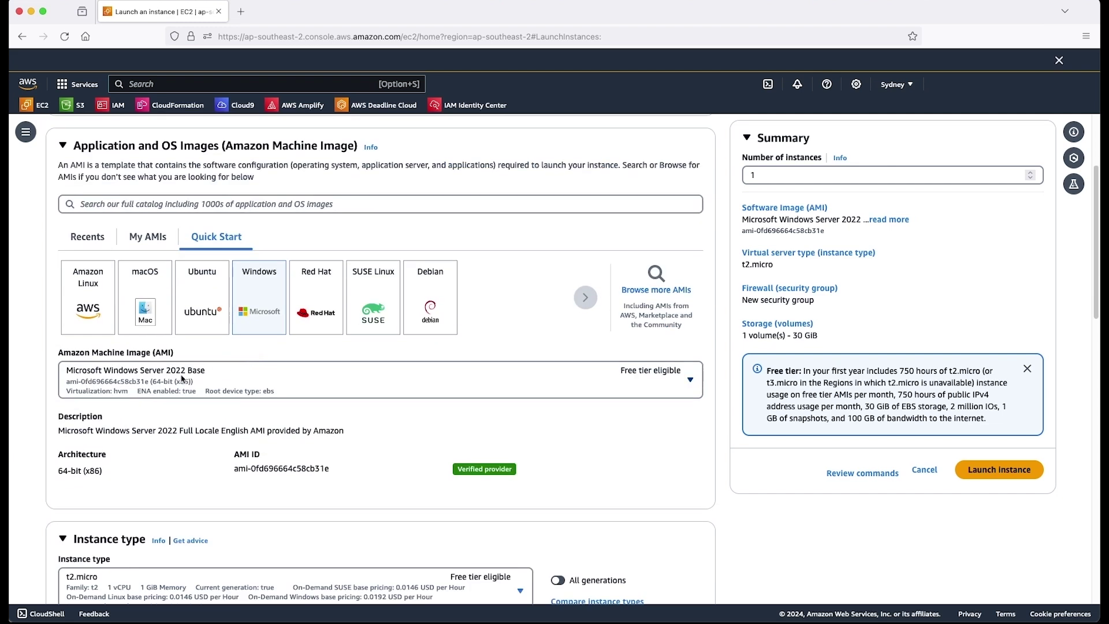
pyautogui.click(252, 382)
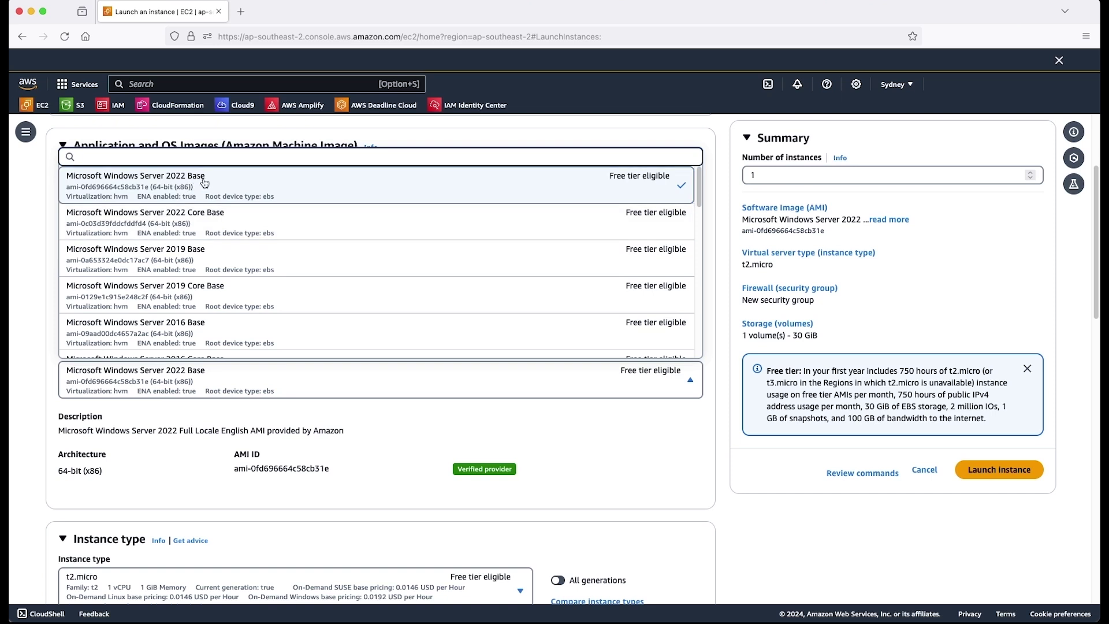
pyautogui.click(321, 363)
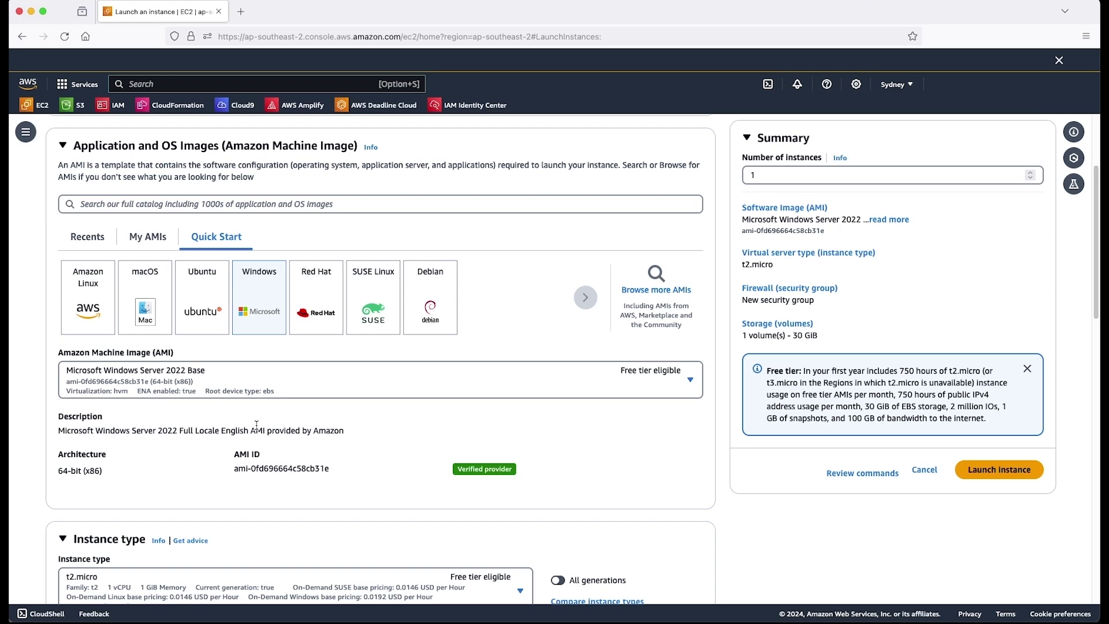
pyautogui.scroll(-5, 257, 428)
pyautogui.scroll(-2, 256, 428)
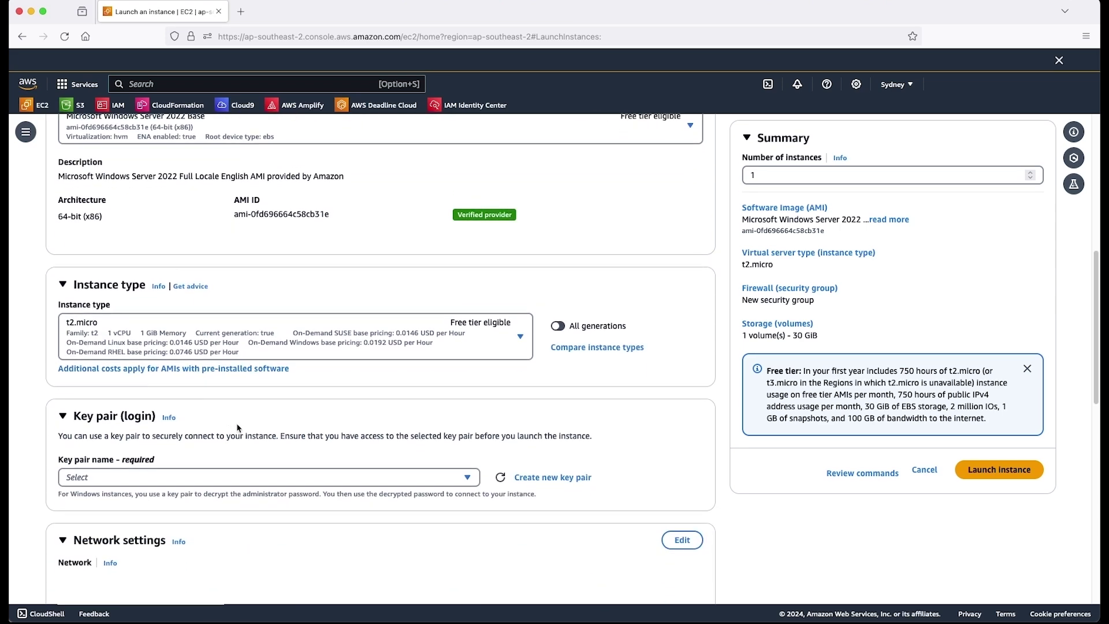
# Compare g4, g5 and g6 instance types, then select g4dn.2xlarge (8 vCPU, 32 GiB).
pyautogui.click(171, 341)
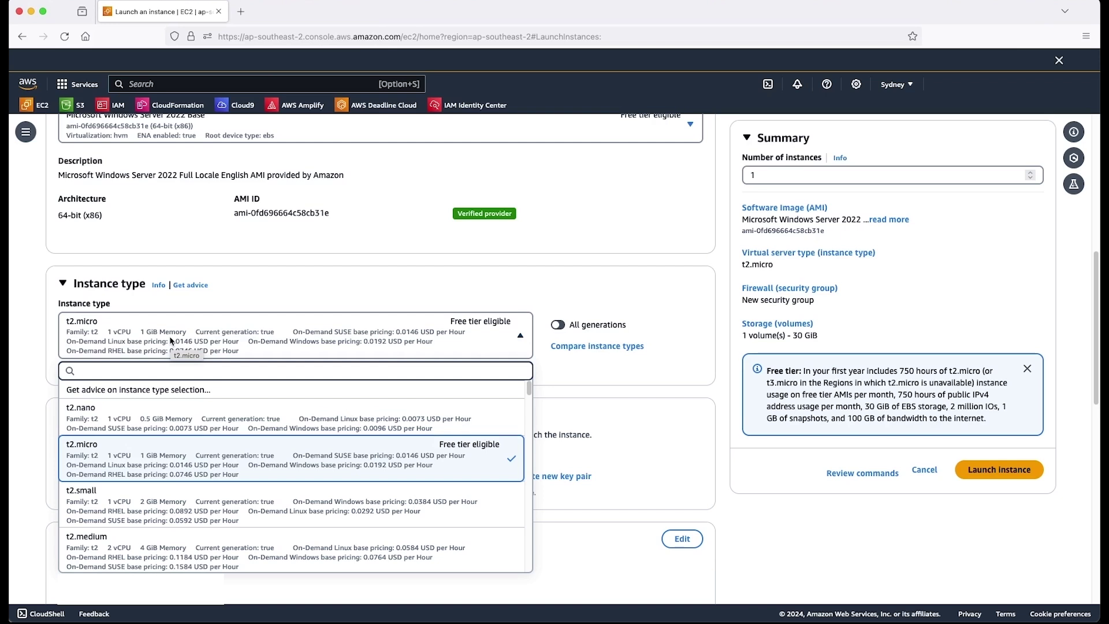
pyautogui.write('g4')
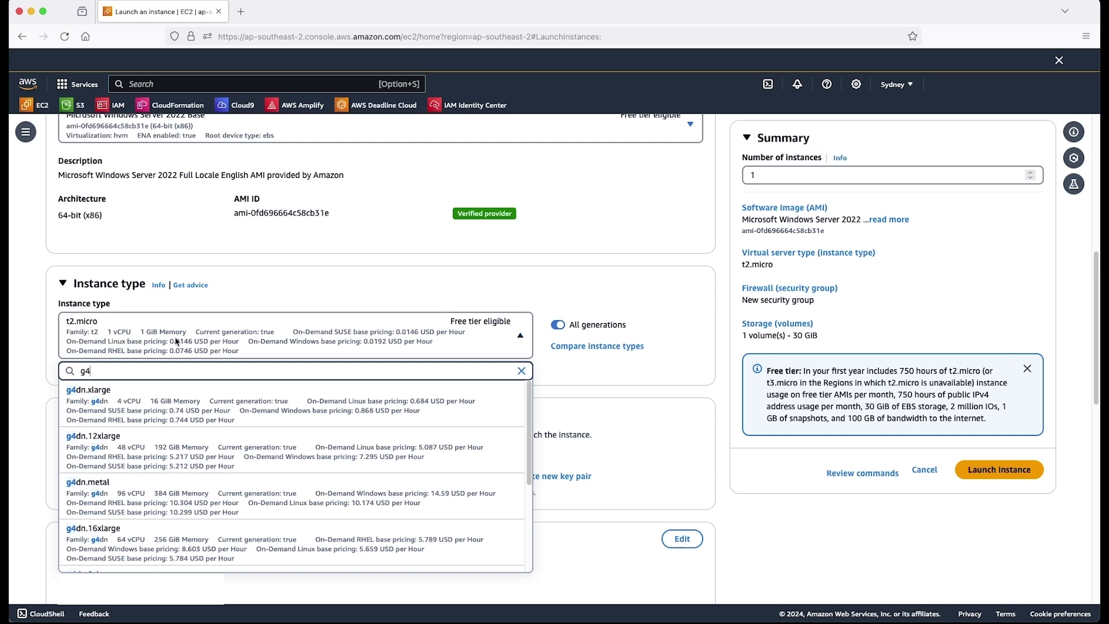
pyautogui.press('BackSpace')
pyautogui.write('5')
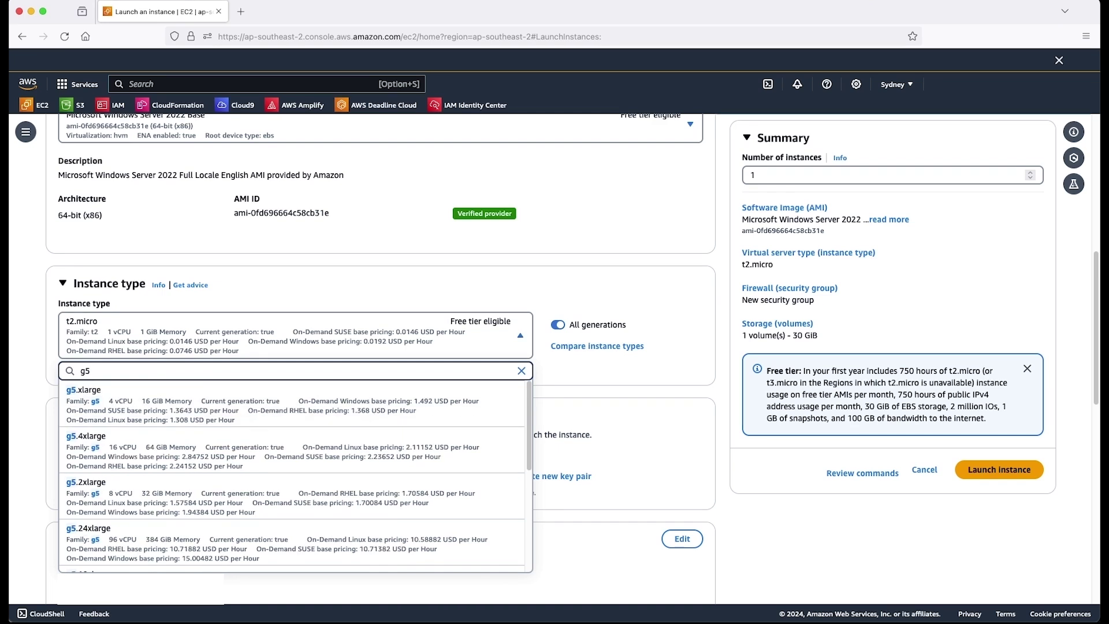
pyautogui.press('BackSpace')
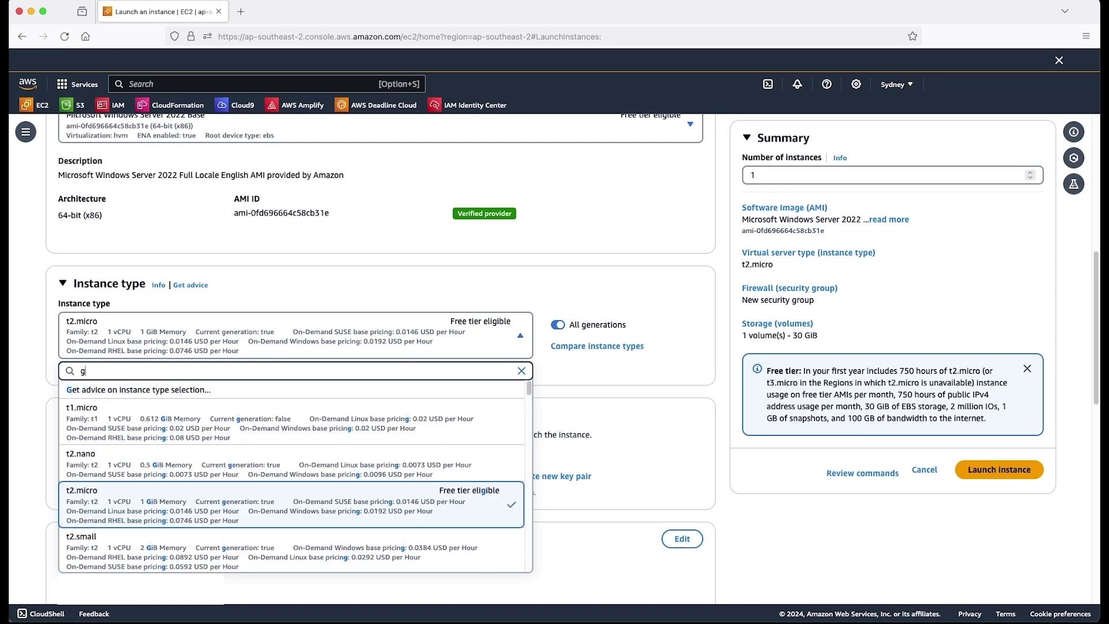
pyautogui.write('6')
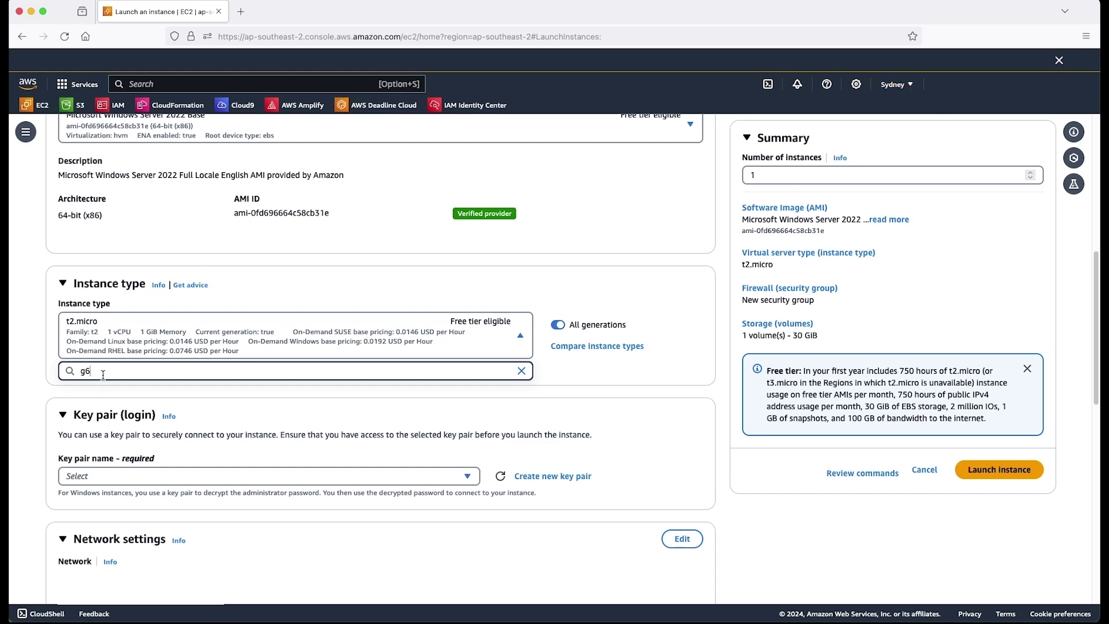
pyautogui.press('BackSpace')
pyautogui.write('4')
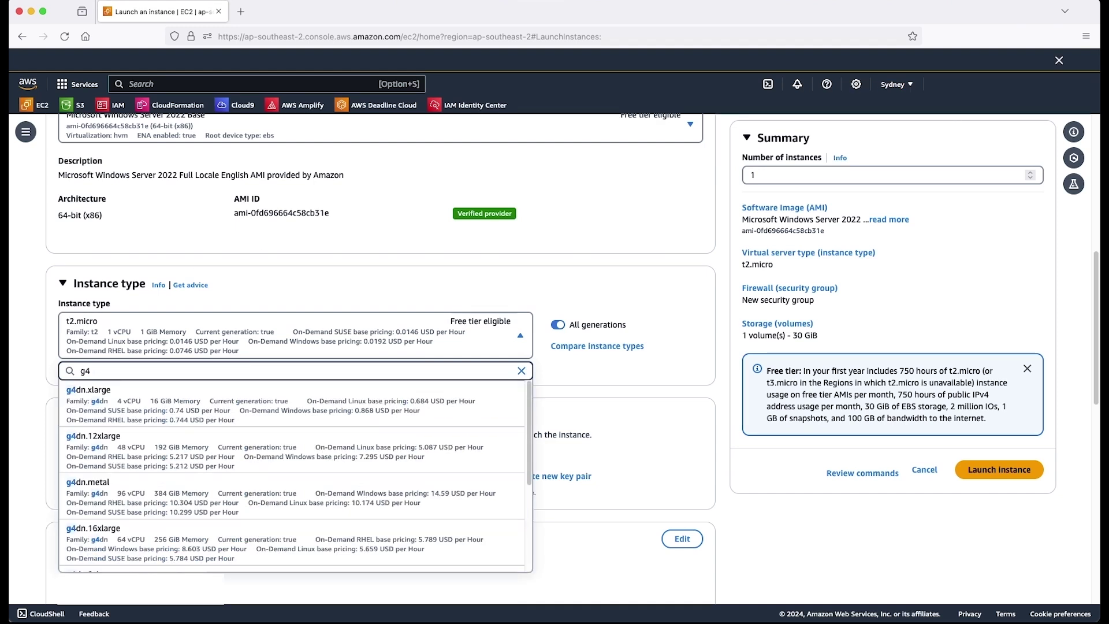
pyautogui.scroll(-2, 153, 464)
pyautogui.scroll(-3, 153, 464)
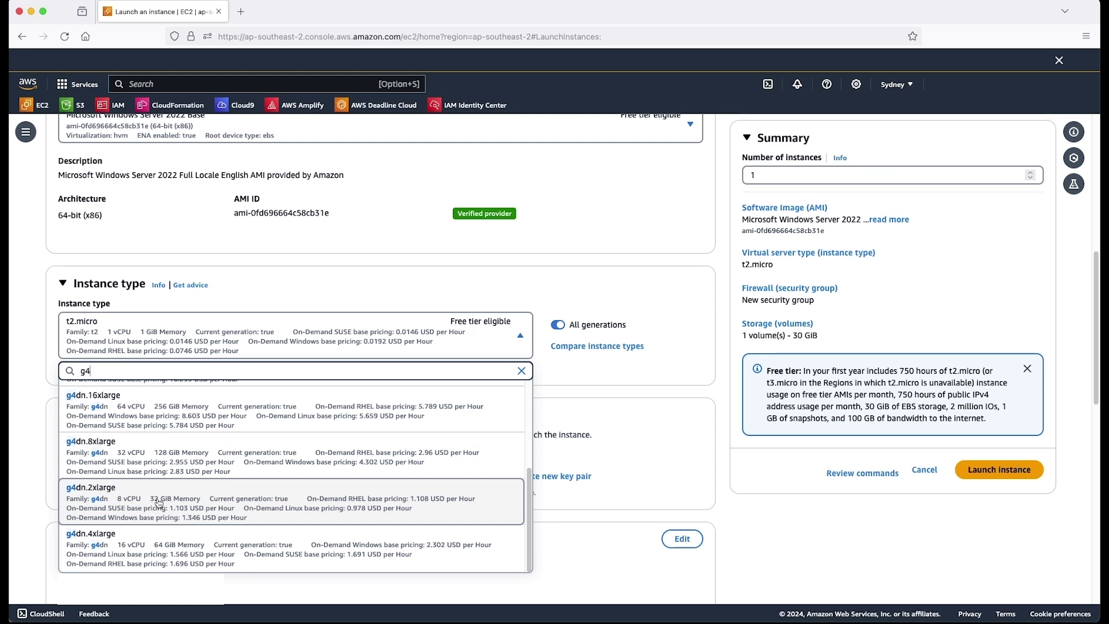
pyautogui.click(158, 504)
pyautogui.scroll(-2, 208, 462)
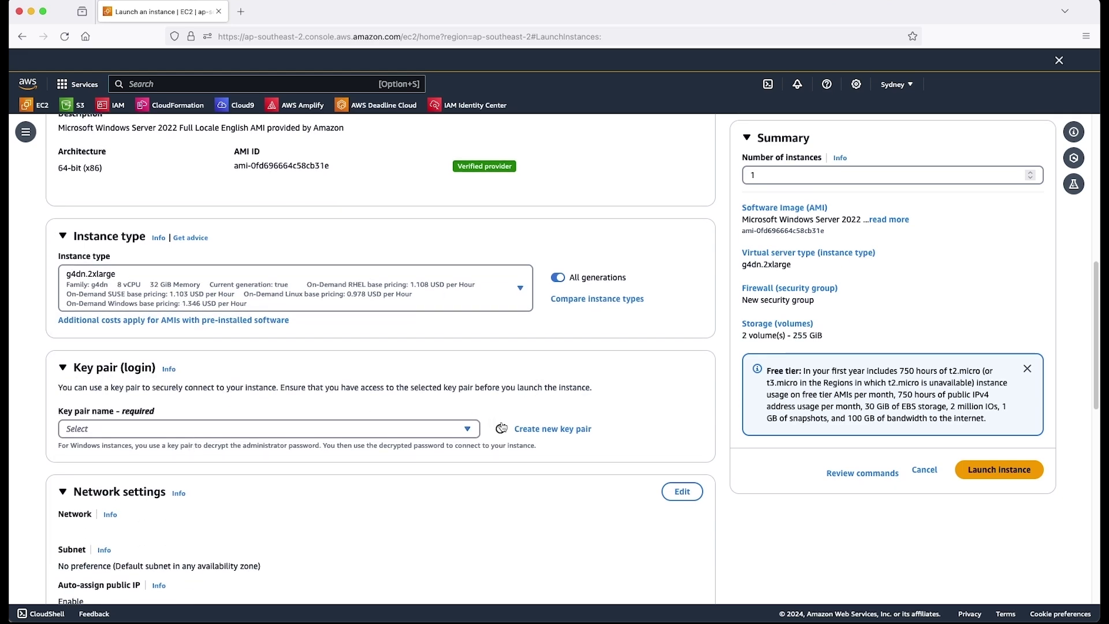
# Create an RSA key pair named Demo-WS and download its .pem file.
pyautogui.click(526, 429)
pyautogui.click(438, 249)
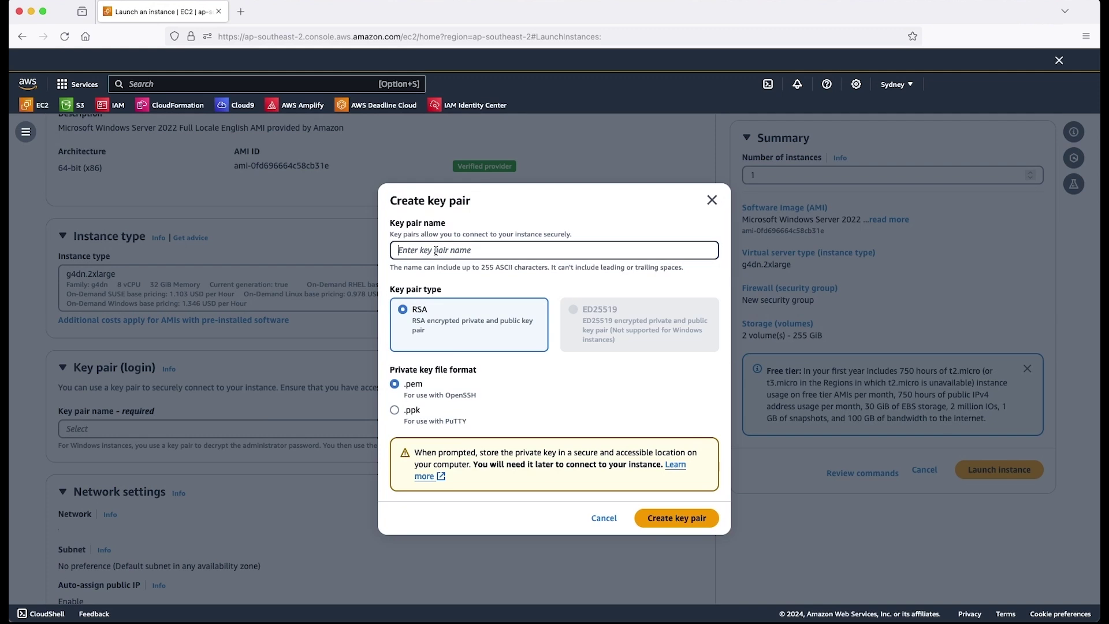
pyautogui.write('Demo-WS')
pyautogui.click(676, 519)
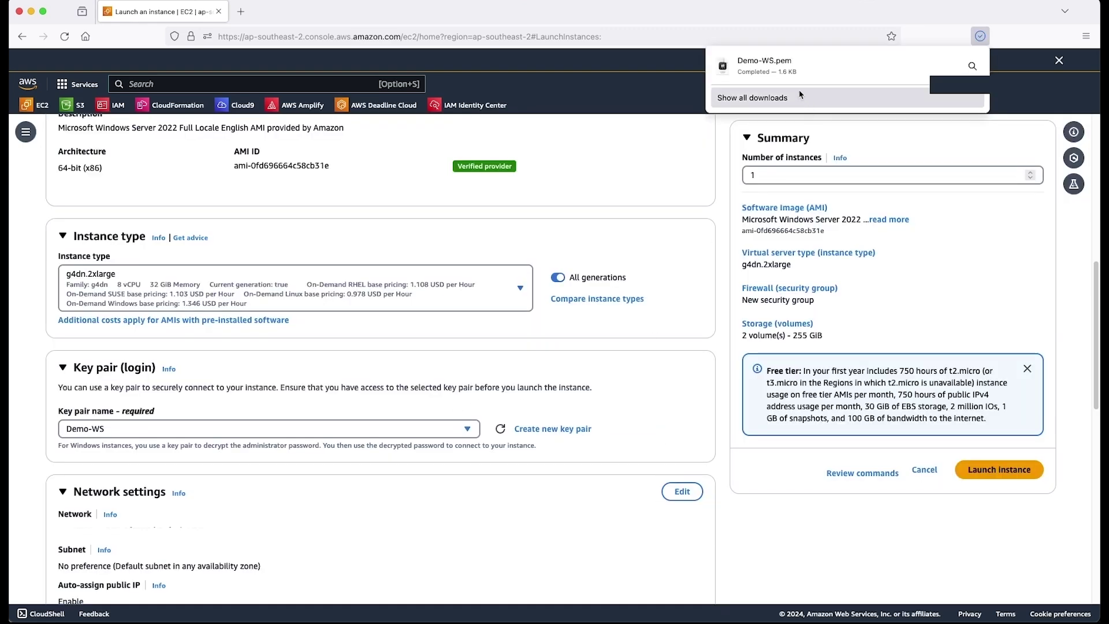
pyautogui.scroll(-3, 651, 322)
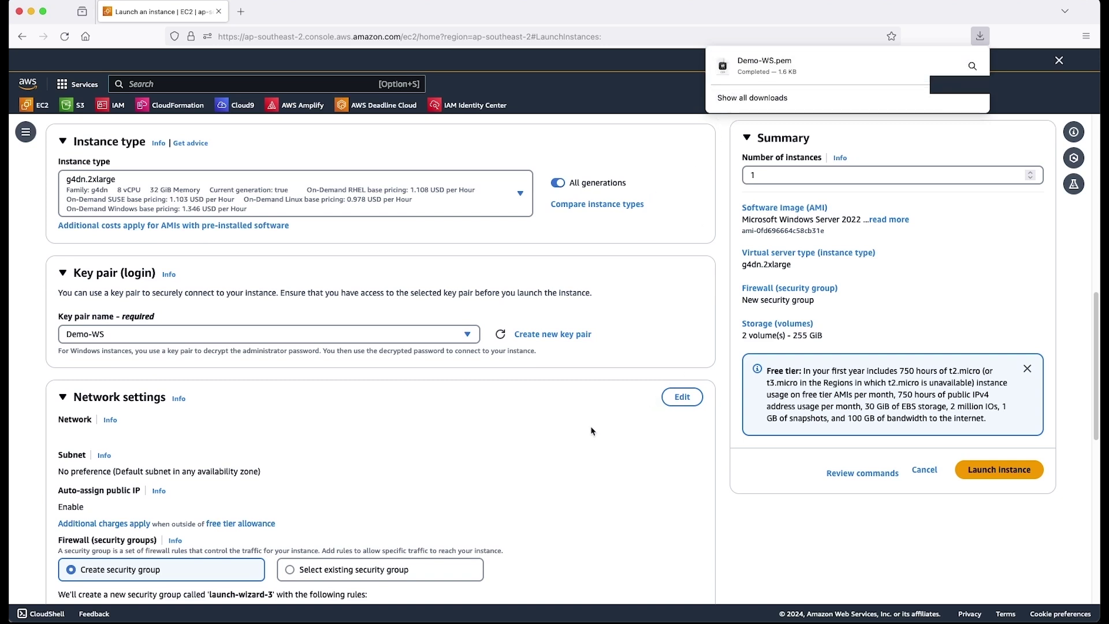
# Place the instance in DemoVPC with automatic public IP assignment enabled.
pyautogui.scroll(-1, 540, 426)
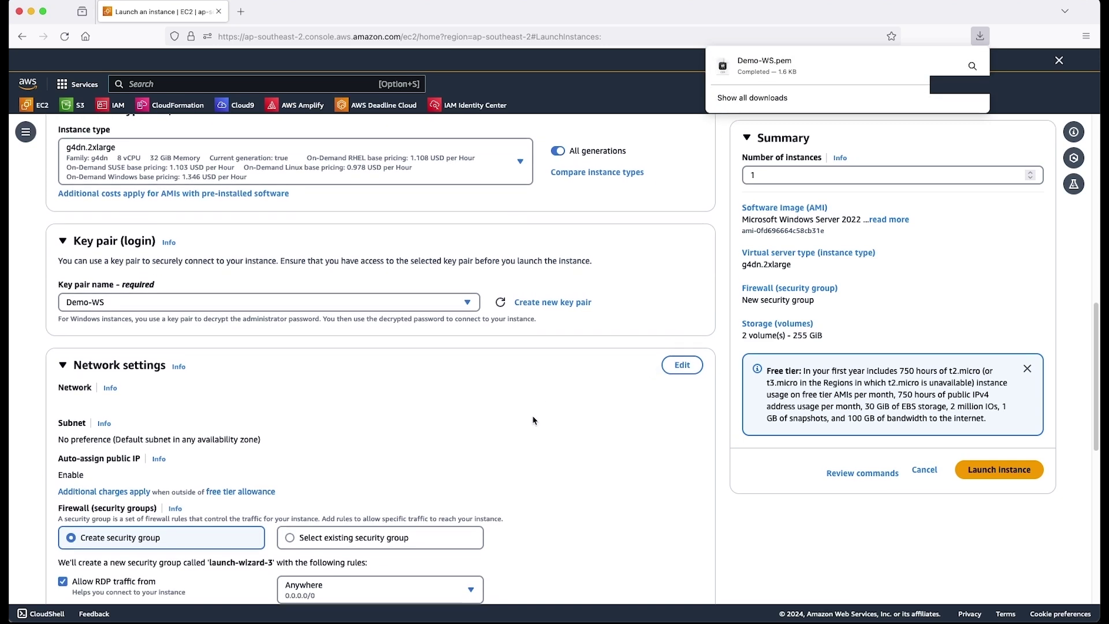
pyautogui.click(683, 359)
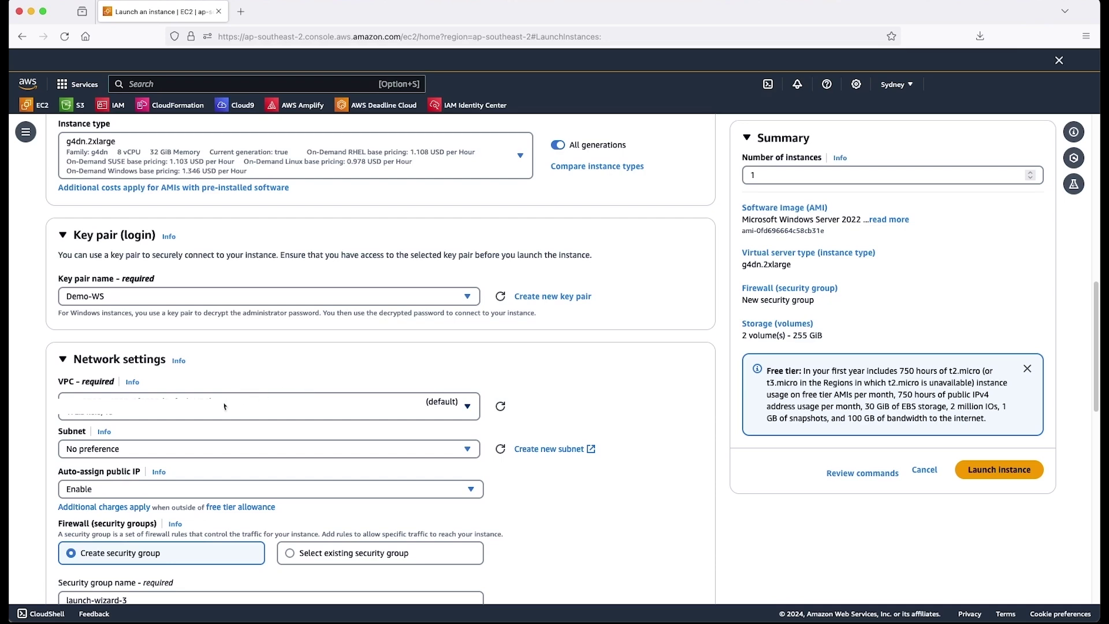
pyautogui.click(224, 406)
pyautogui.click(182, 480)
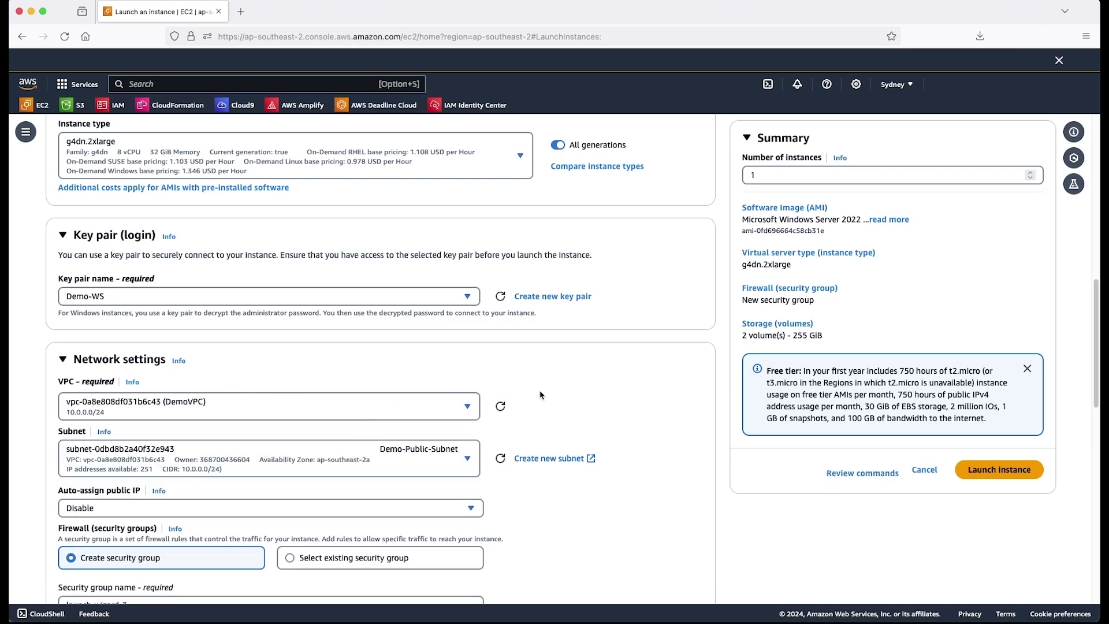
pyautogui.scroll(-2, 544, 394)
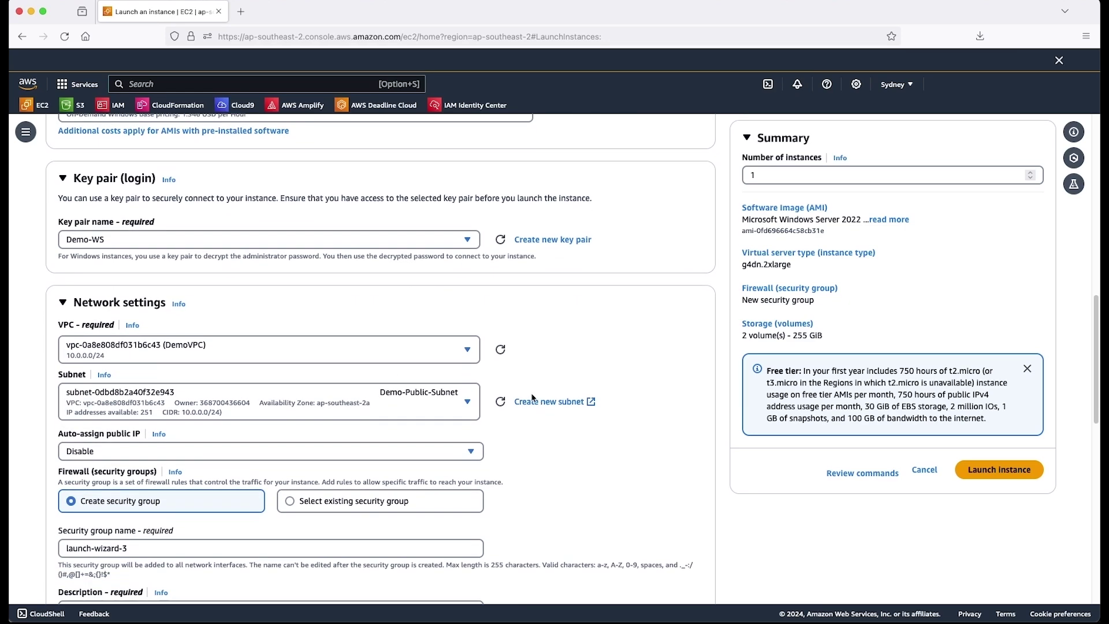
pyautogui.scroll(-4, 502, 385)
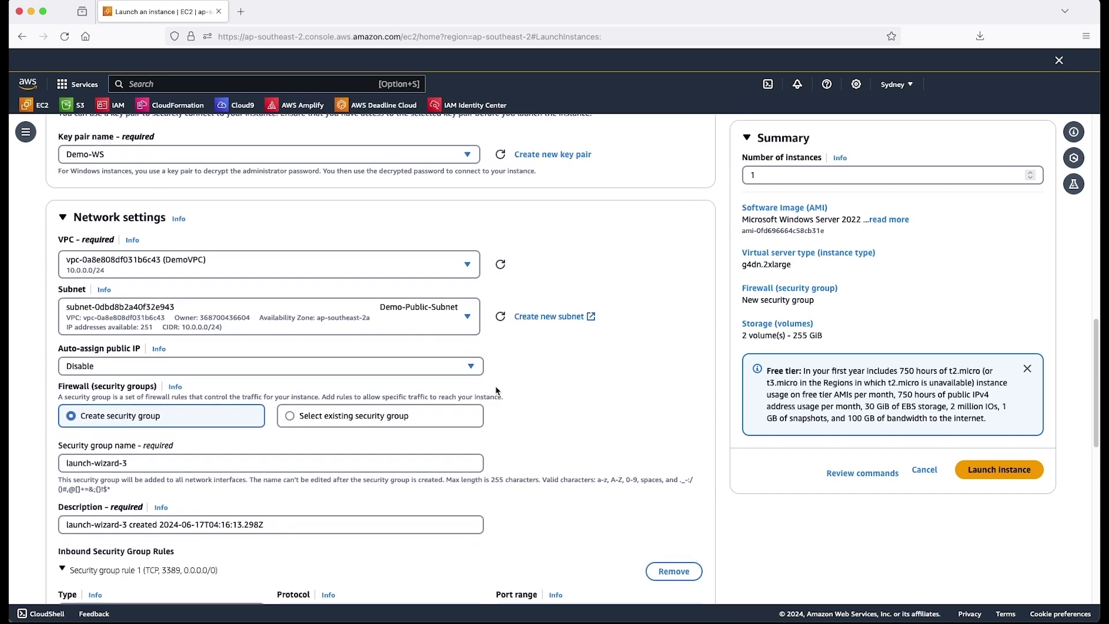
pyautogui.click(109, 352)
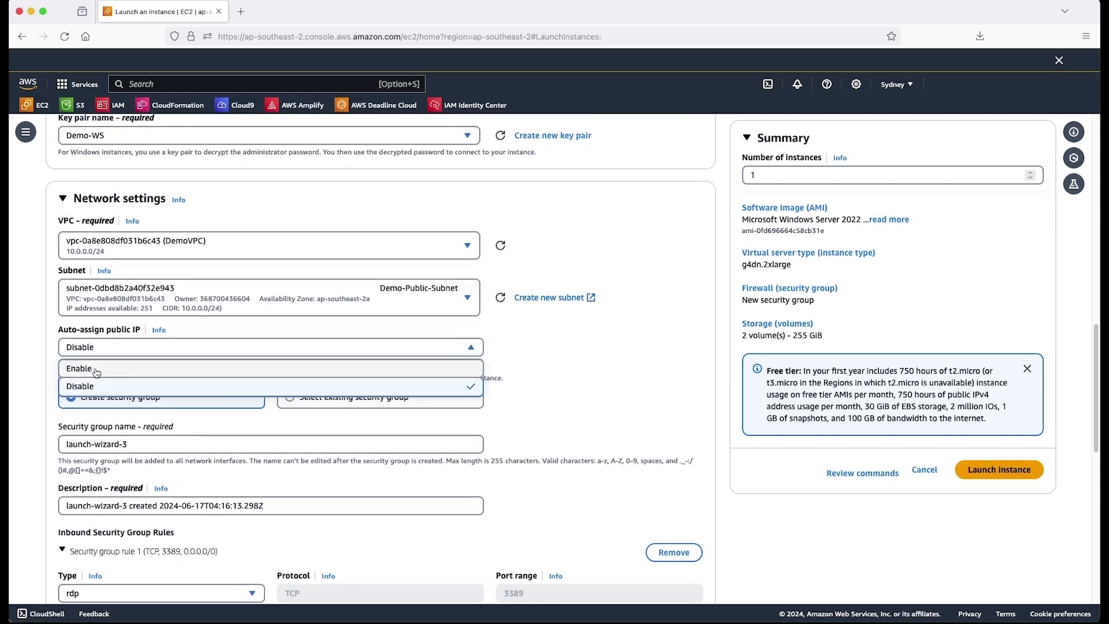
pyautogui.click(97, 370)
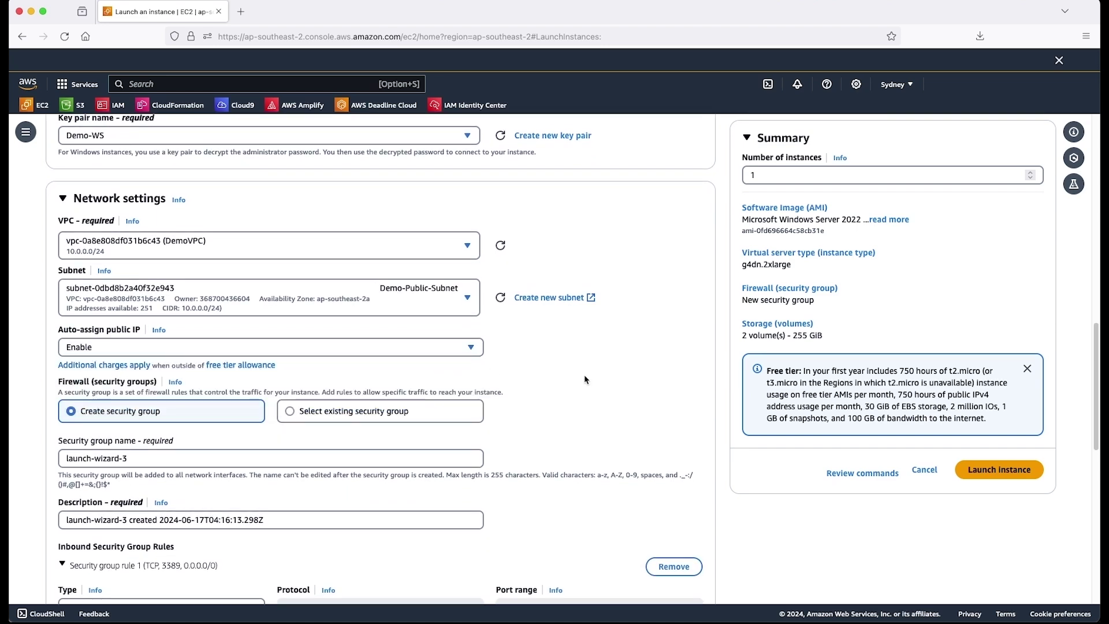
# Name the new security group Demo-WS-SG with description DemoWS-SG.
pyautogui.scroll(-2, 584, 380)
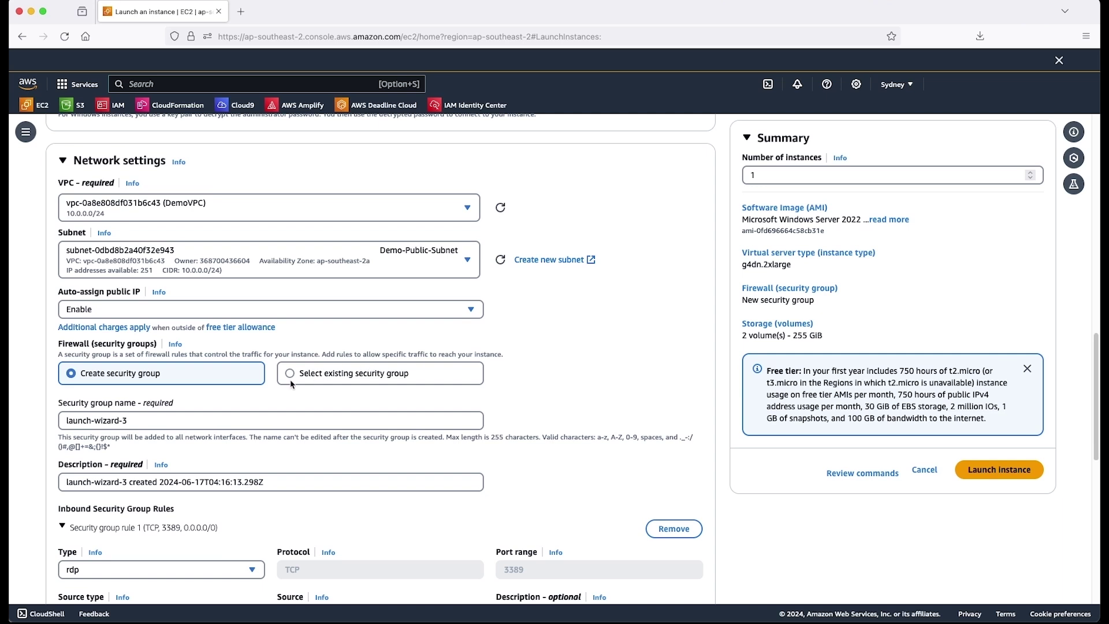
pyautogui.moveTo(149, 420); pyautogui.dragTo(16, 417)
pyautogui.write('D')
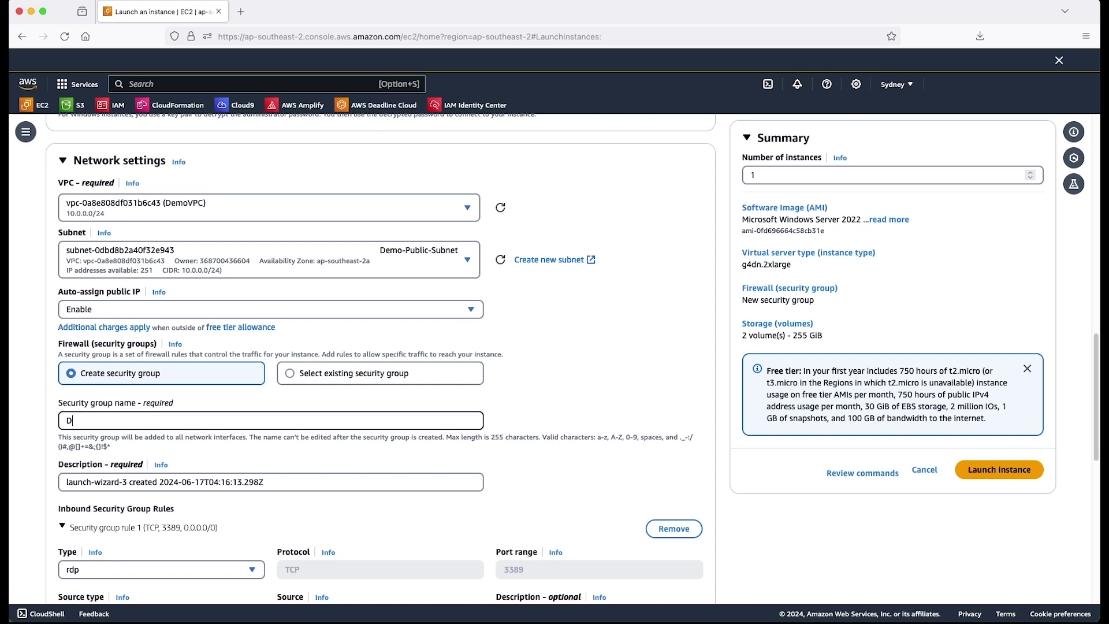
pyautogui.write('emo-WS-SG')
pyautogui.press('super+a')
pyautogui.moveTo(268, 482); pyautogui.dragTo(89, 474)
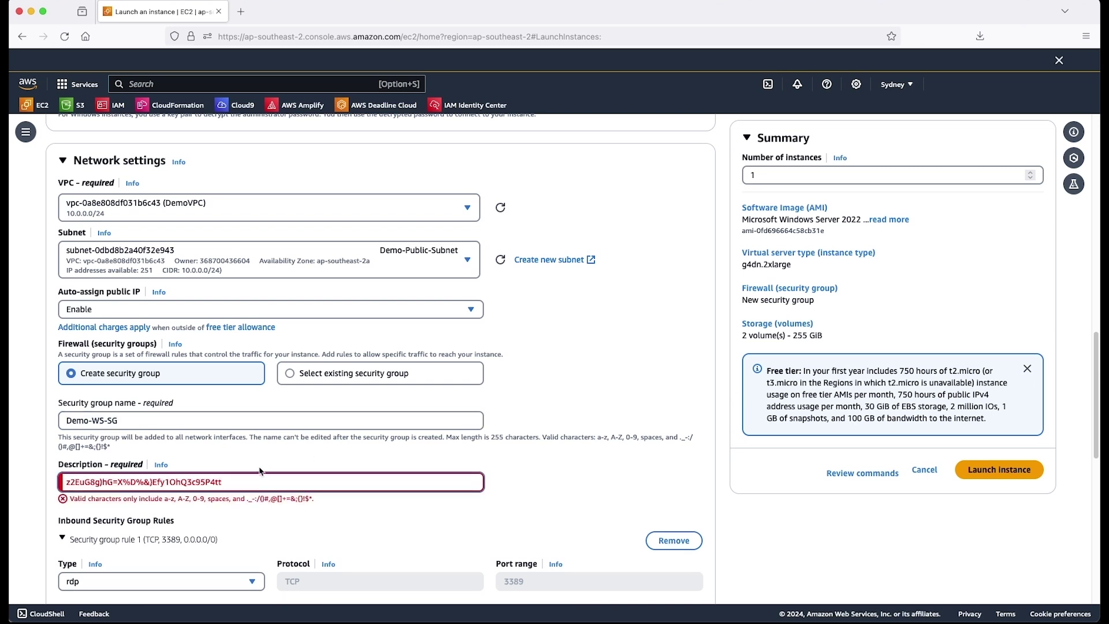
pyautogui.moveTo(229, 482); pyautogui.dragTo(48, 489)
pyautogui.write('DemoWS-SG')
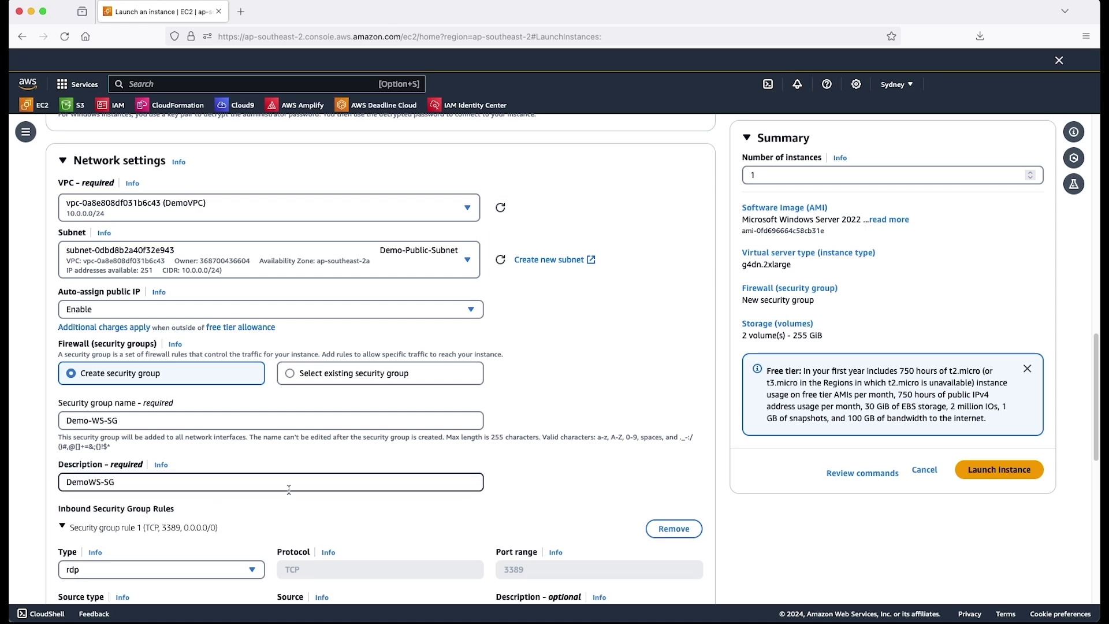
# Restrict the RDP rule's source to My IP.
pyautogui.scroll(-5, 284, 480)
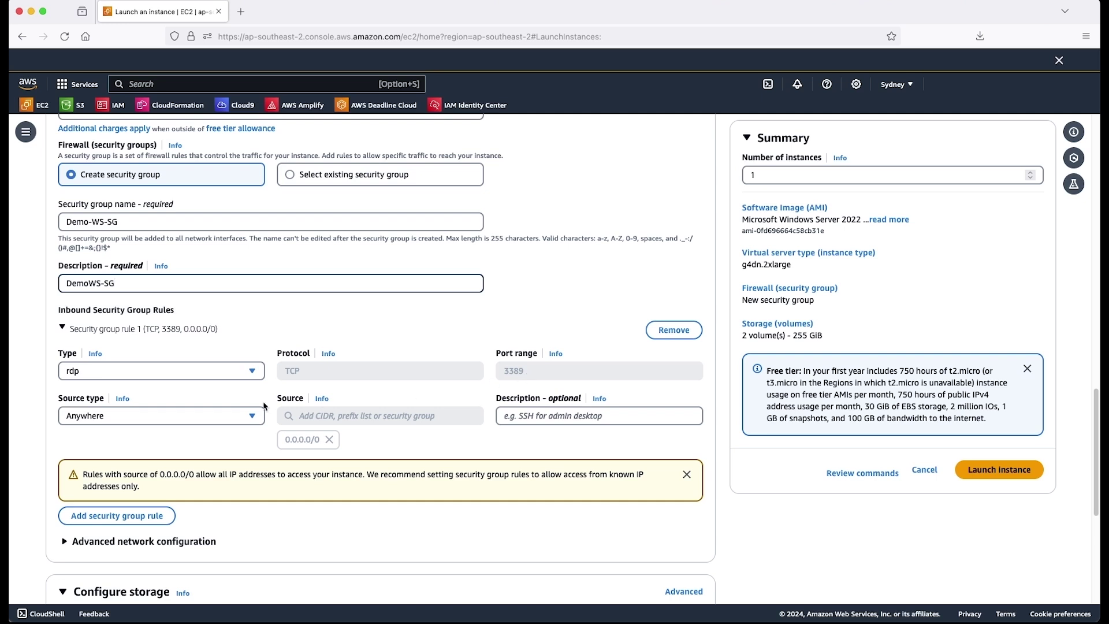
pyautogui.click(198, 419)
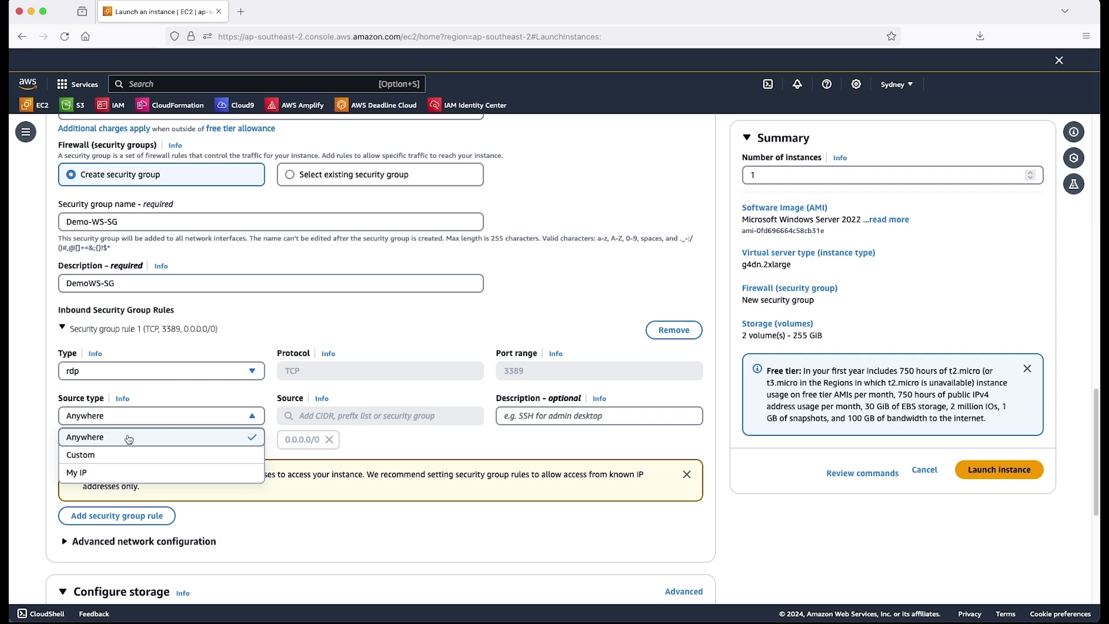
pyautogui.click(81, 474)
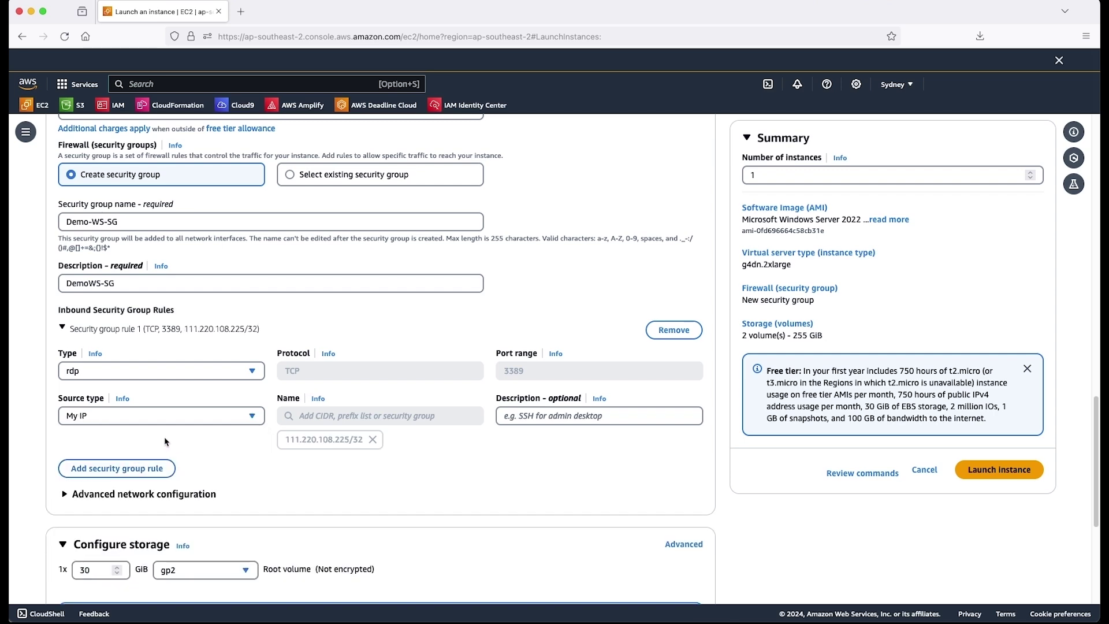
# Resize the root volume from 30 to 50 GiB and change it to General purpose SSD (gp3).
pyautogui.scroll(-3, 486, 430)
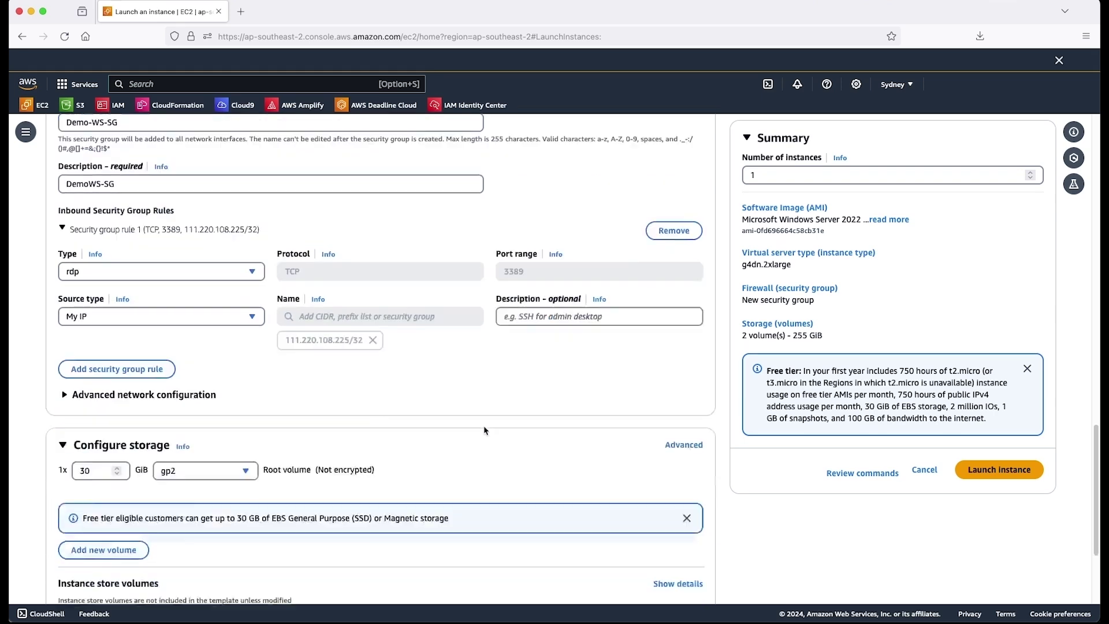
pyautogui.scroll(-2, 485, 430)
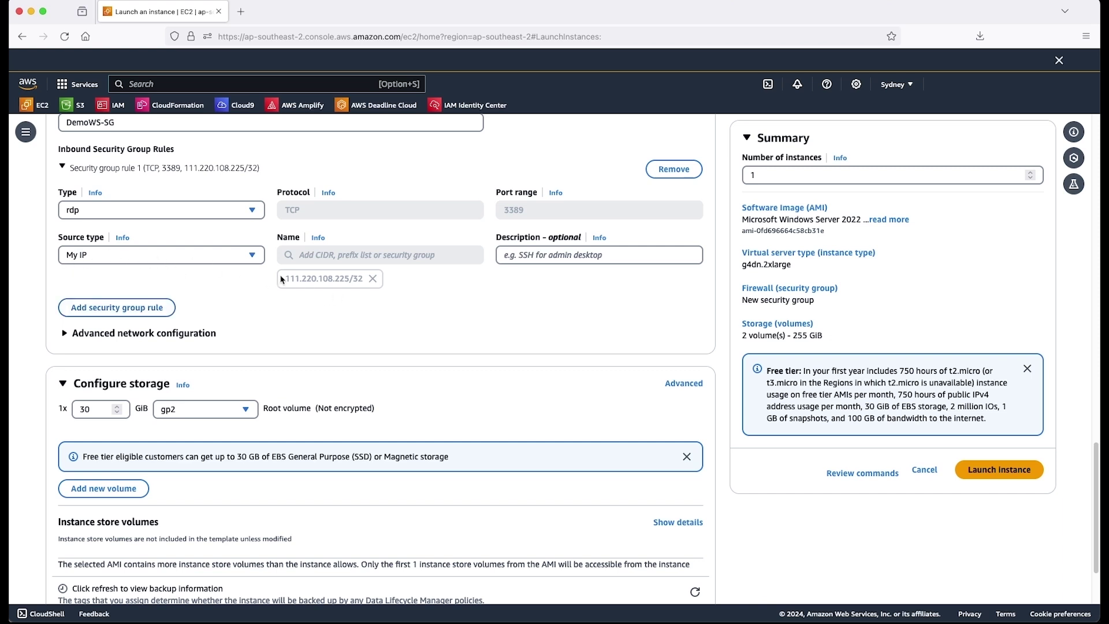
pyautogui.click(77, 408)
pyautogui.scroll(-3, 236, 386)
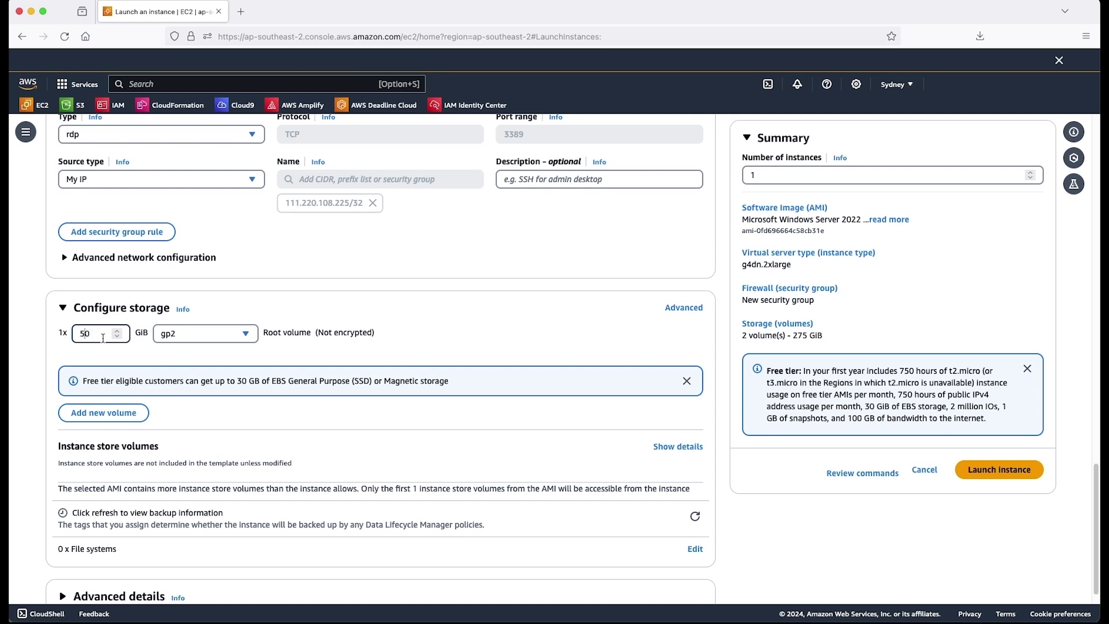
pyautogui.click(184, 335)
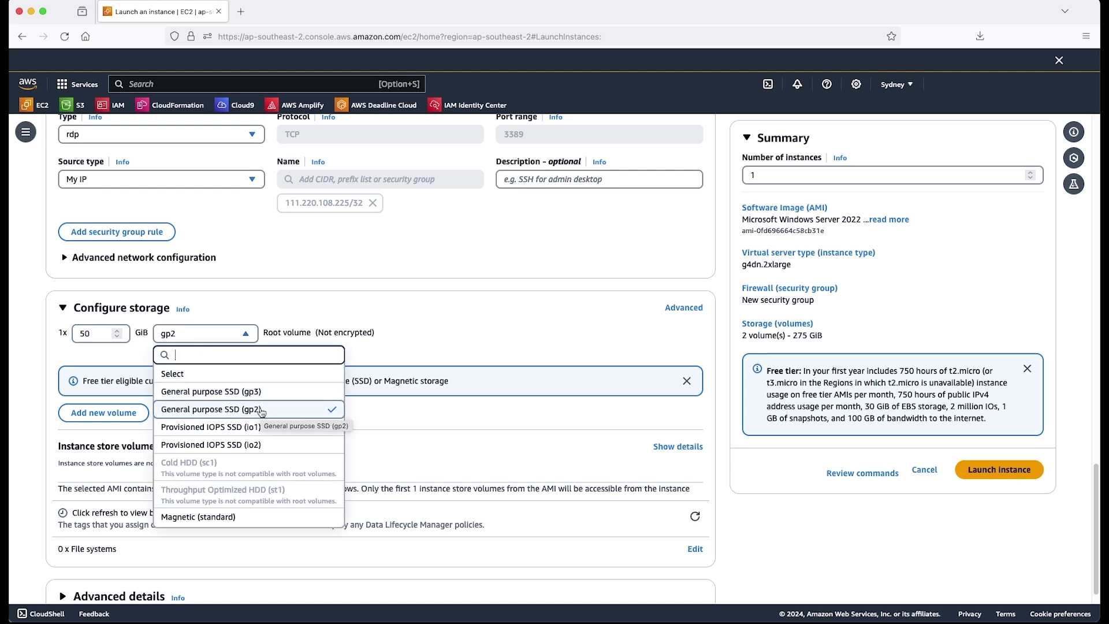
pyautogui.click(259, 392)
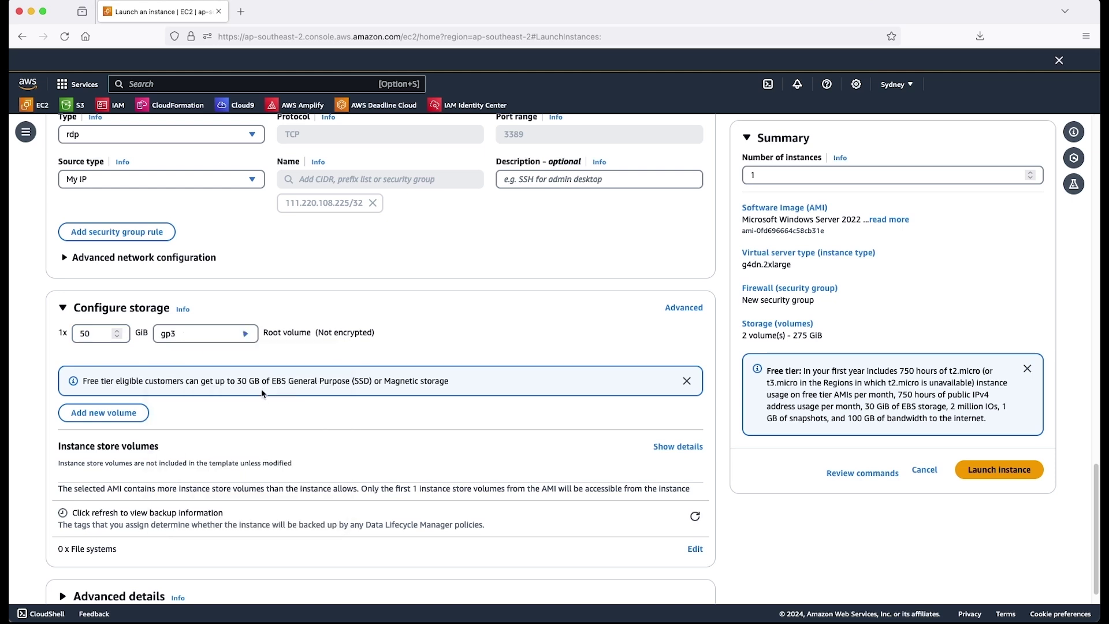
pyautogui.scroll(-1, 346, 346)
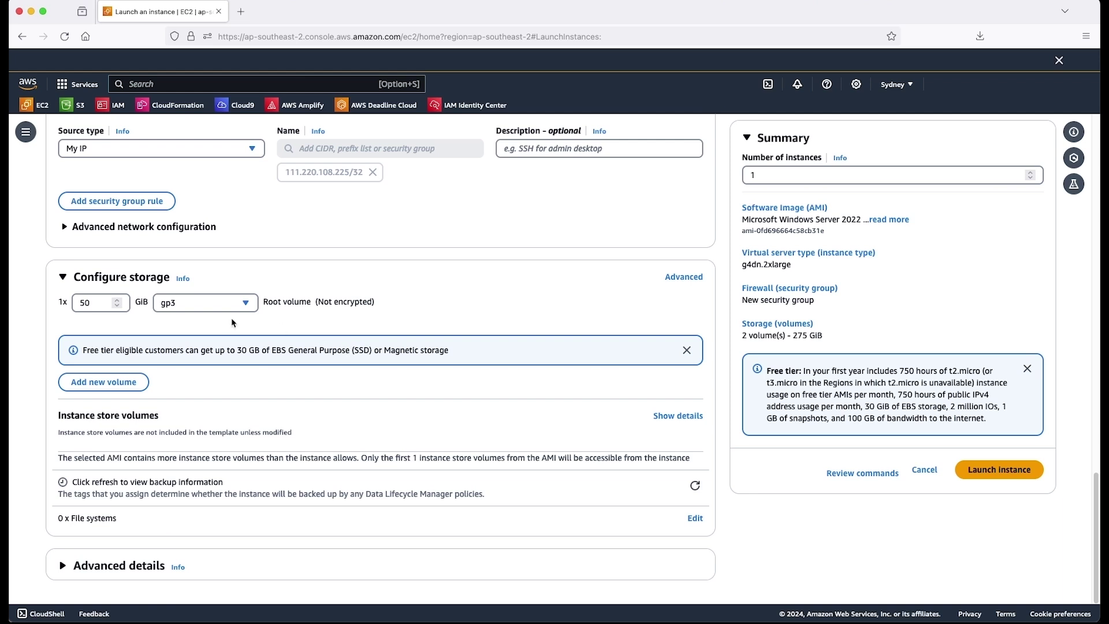
pyautogui.scroll(3, 825, 261)
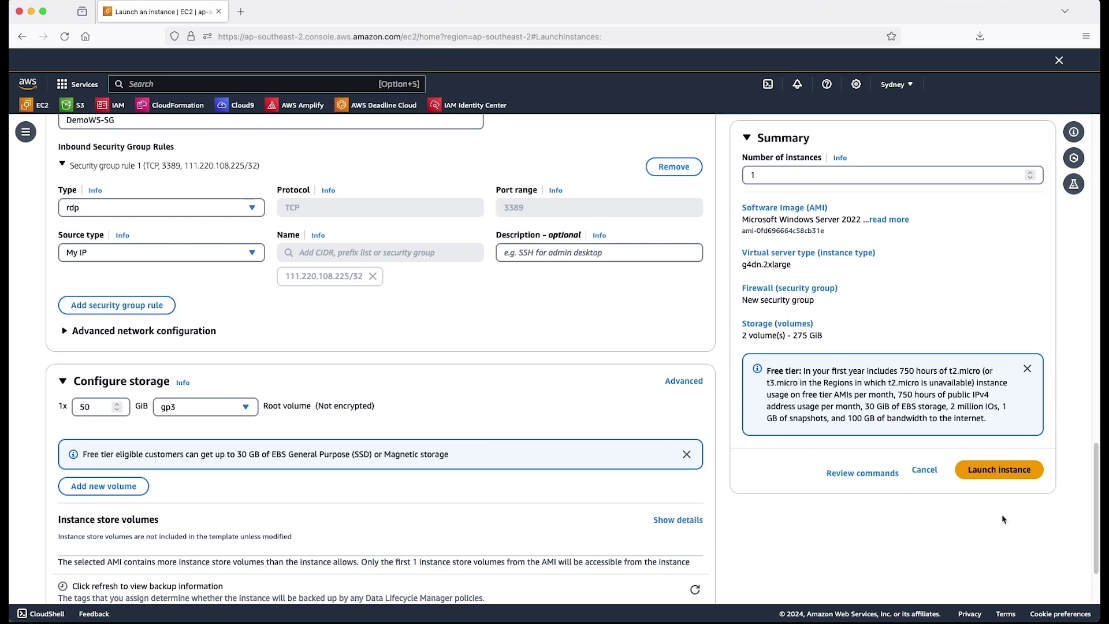
# Launch Demo-Windows-Nvidia, select it in the instances list, and refresh until status checks show 2/2.
pyautogui.click(1010, 471)
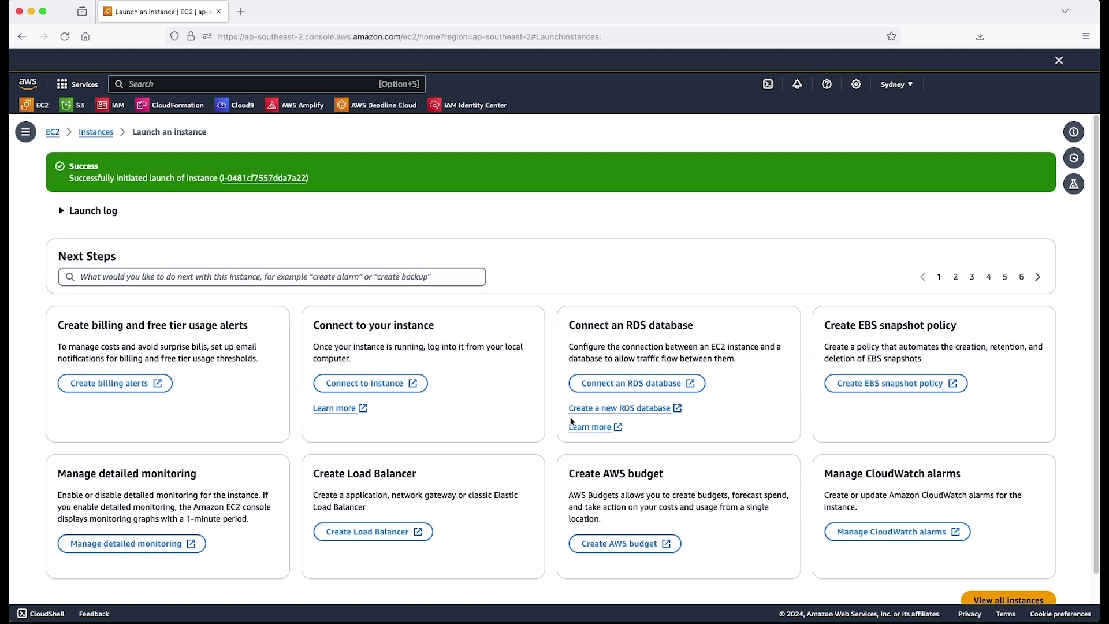
pyautogui.click(260, 179)
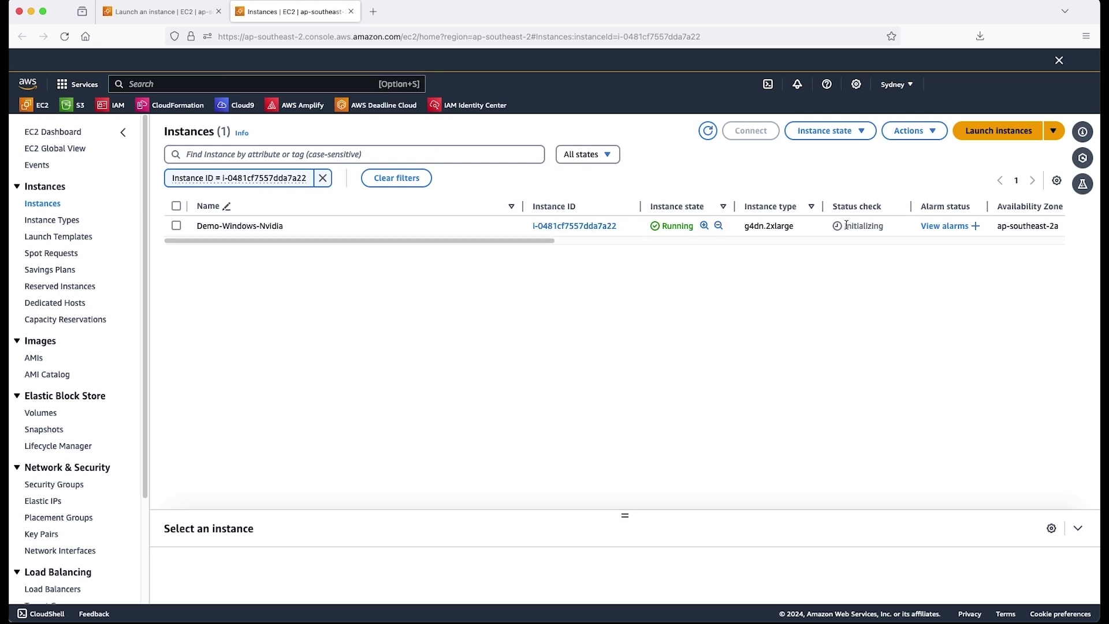
pyautogui.moveTo(844, 226); pyautogui.dragTo(882, 227)
pyautogui.click(873, 227)
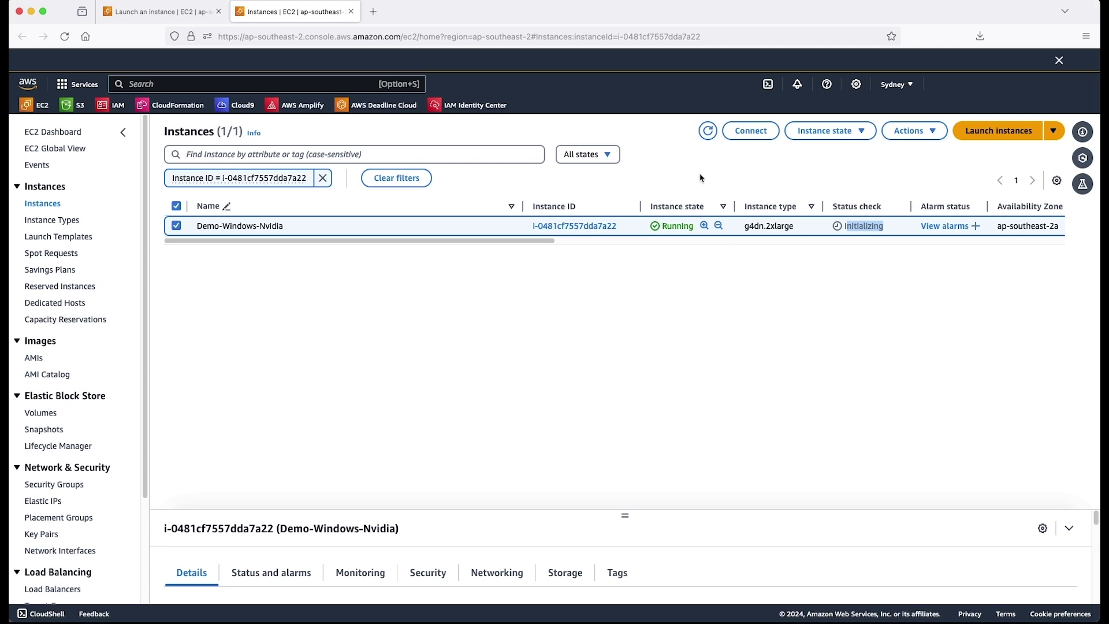
pyautogui.click(709, 136)
pyautogui.click(707, 133)
# Download Demo-Windows-Nvidia.rdp from the instance's RDP client connect options and open it.
pyautogui.click(573, 229)
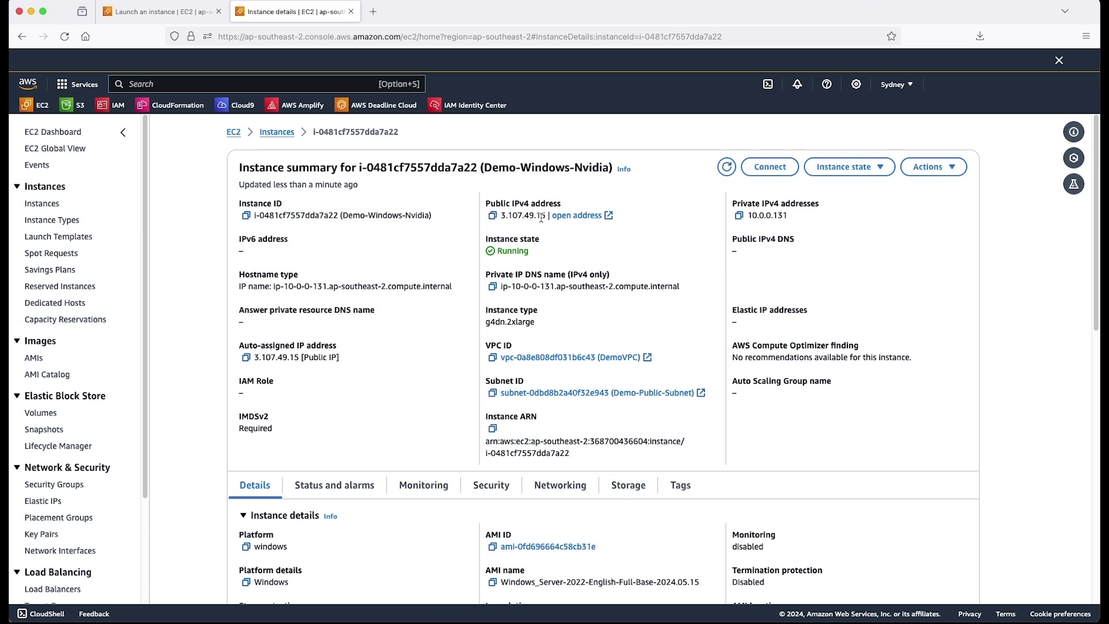
pyautogui.moveTo(546, 215); pyautogui.dragTo(518, 213)
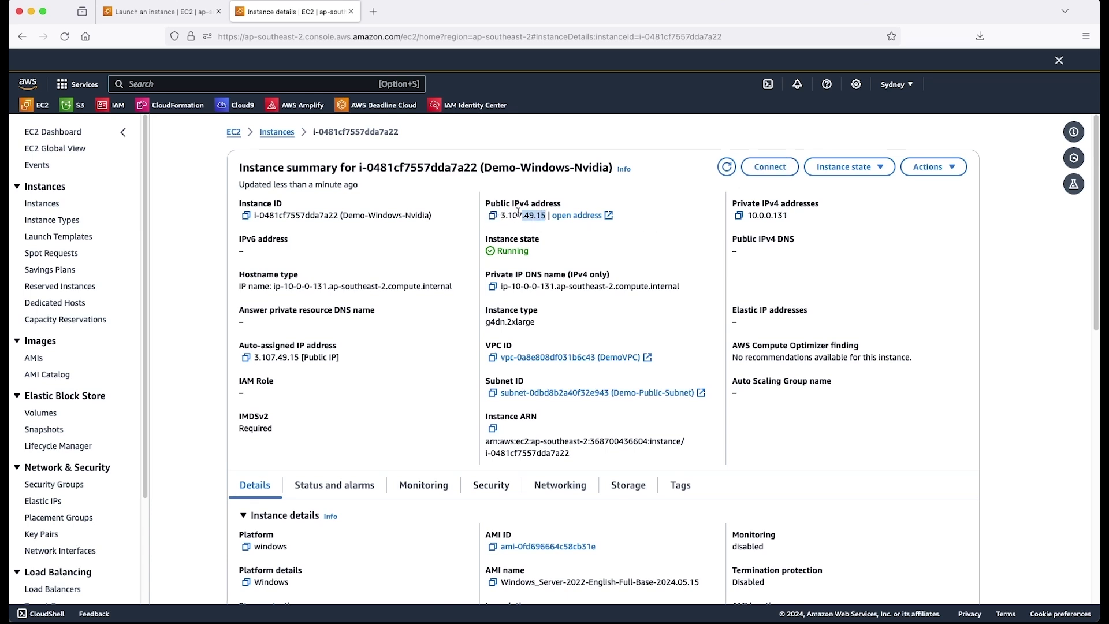
pyautogui.click(769, 170)
pyautogui.click(324, 202)
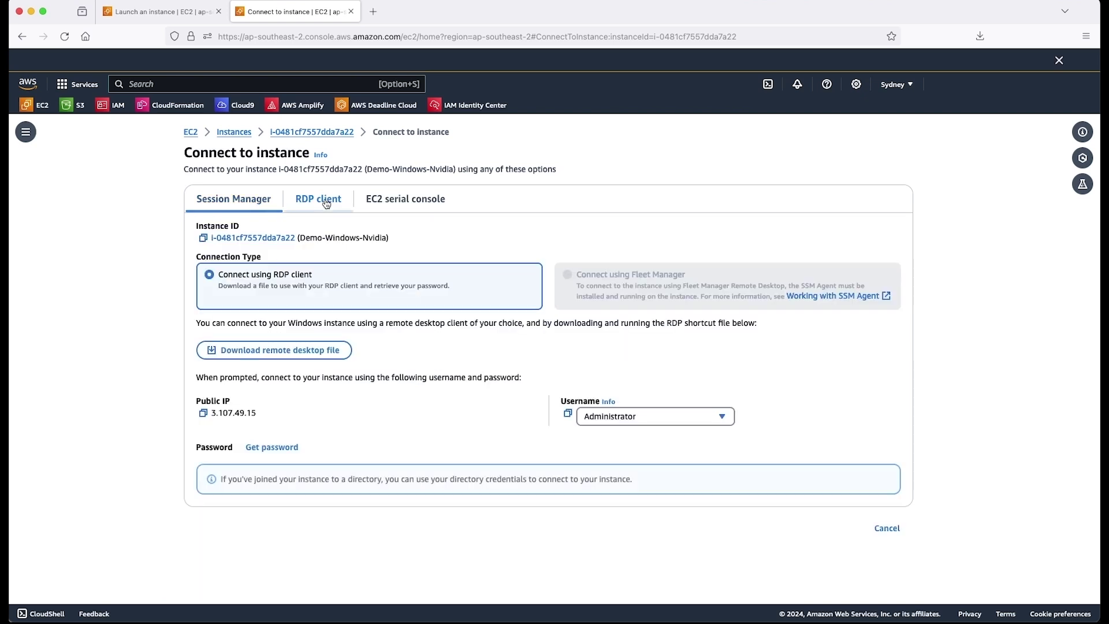
pyautogui.click(326, 356)
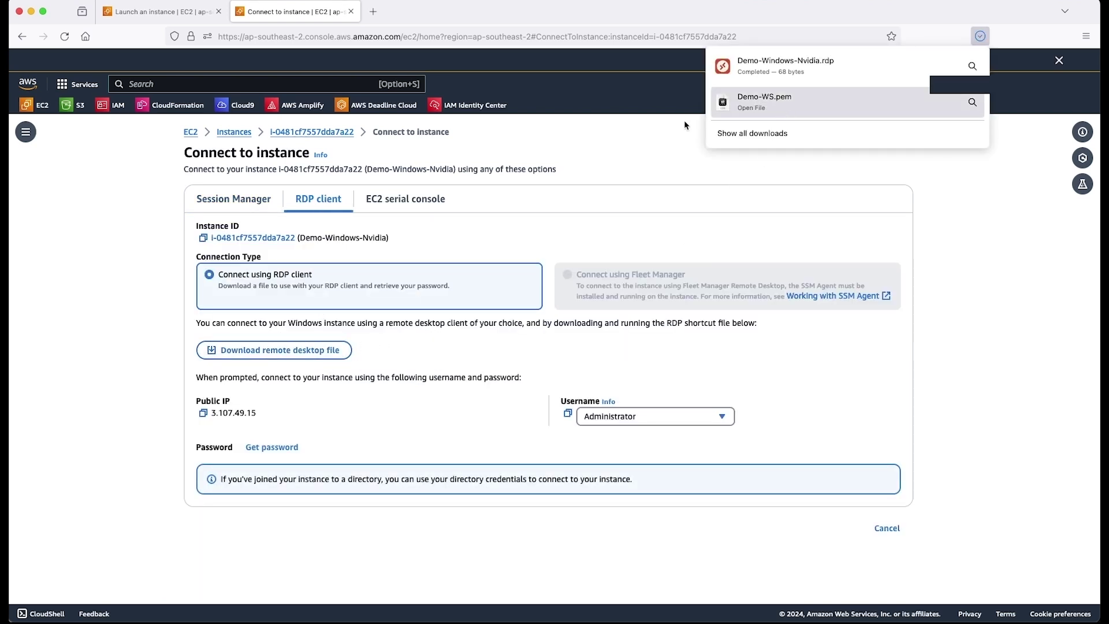
pyautogui.click(780, 69)
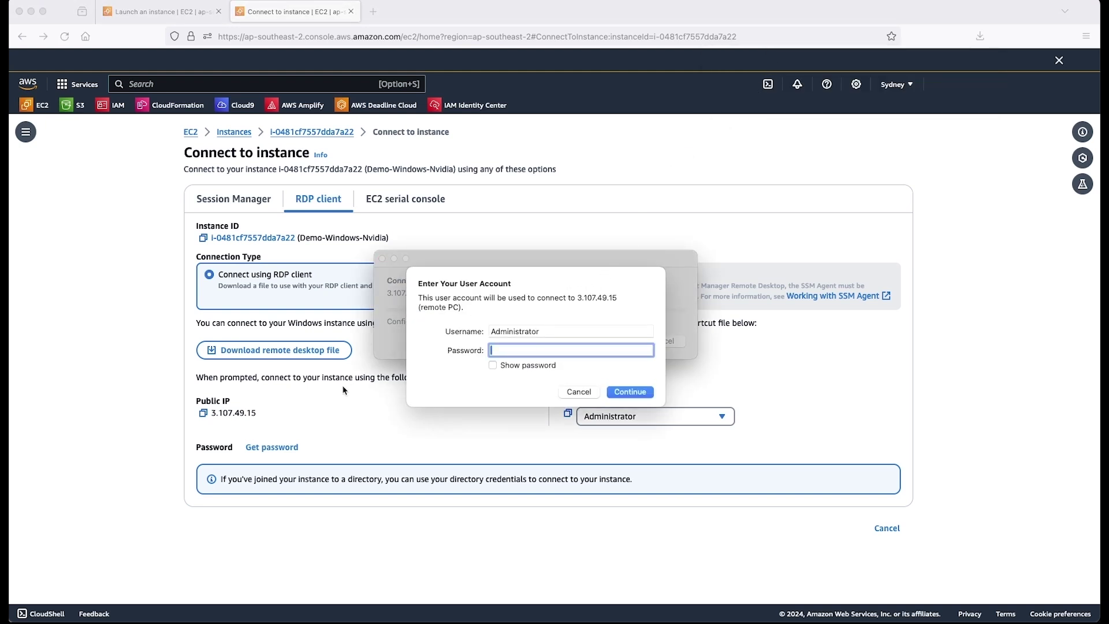
pyautogui.click(311, 422)
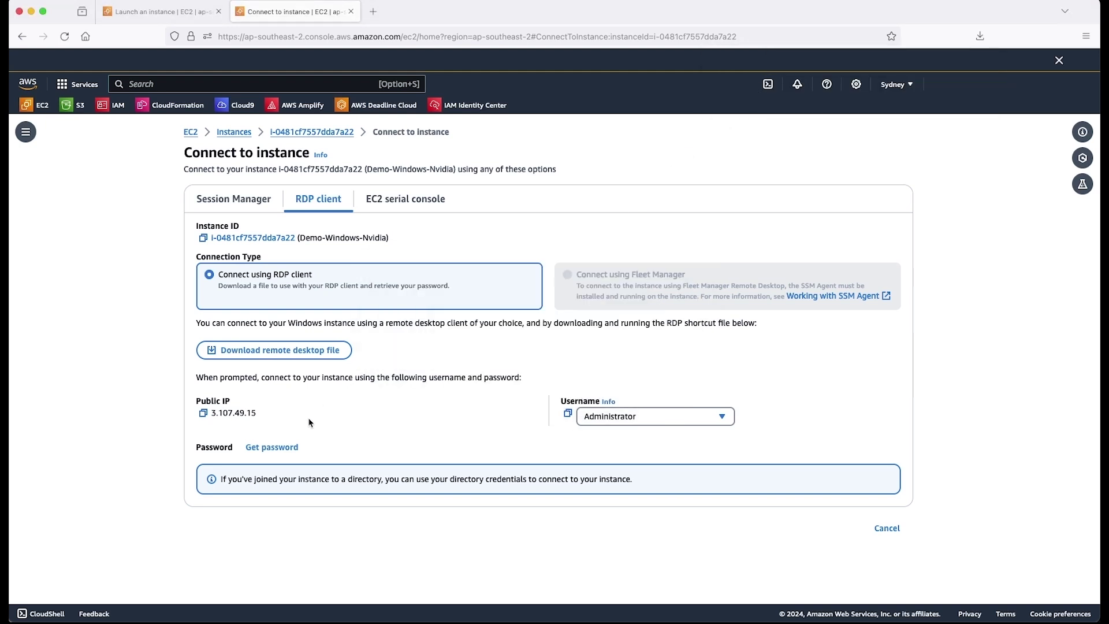
# Decrypt the Windows Administrator password using the Demo-WS.pem private key.
pyautogui.click(265, 450)
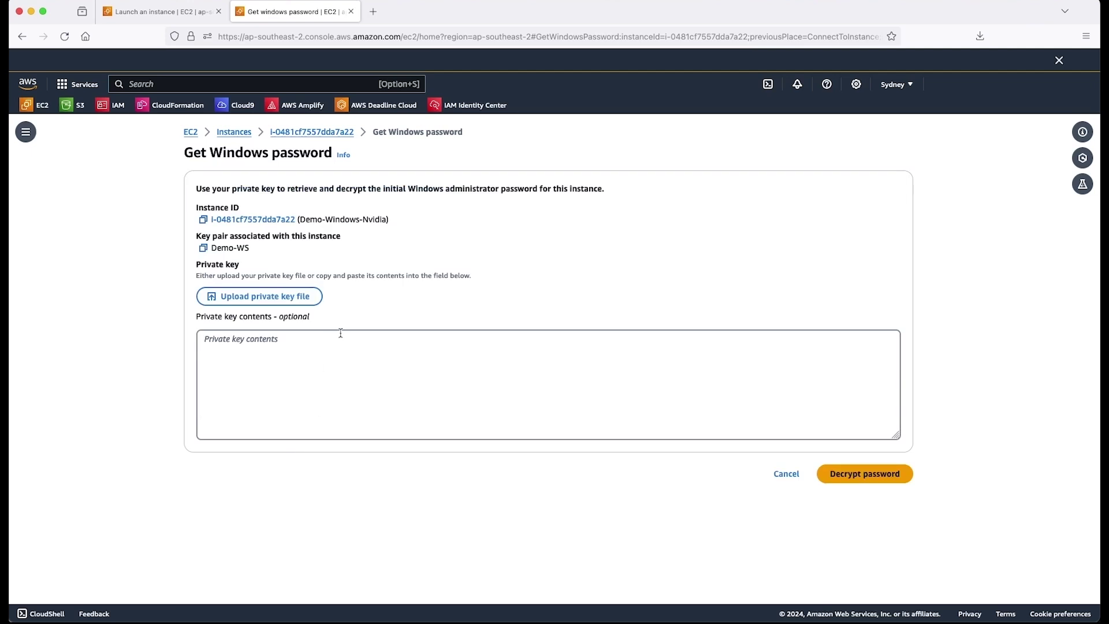
pyautogui.click(282, 297)
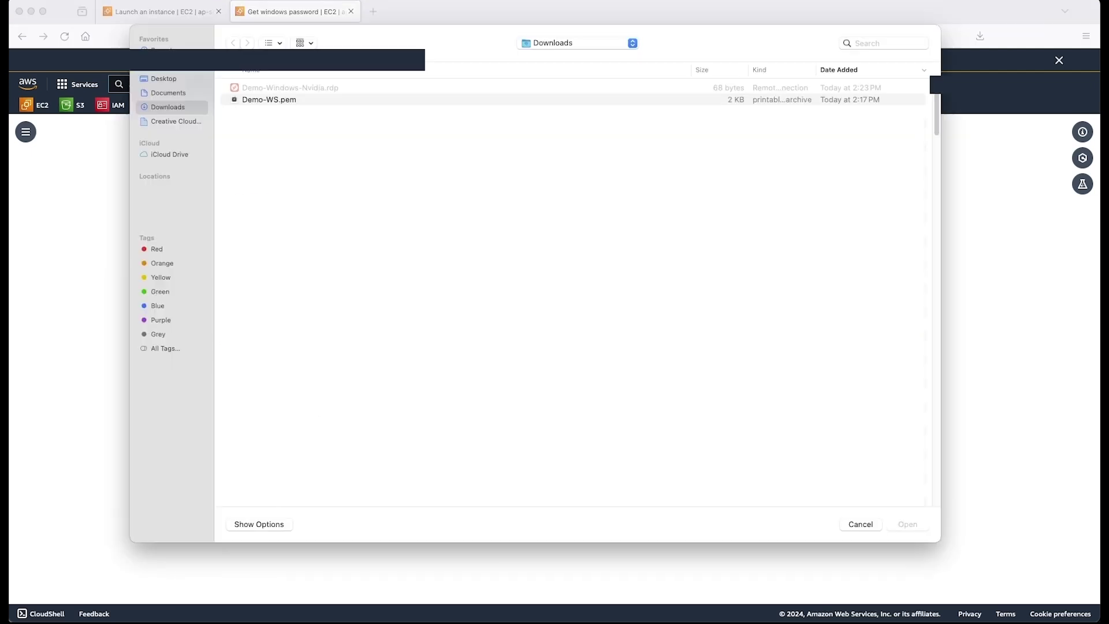
pyautogui.click(293, 103)
pyautogui.click(896, 525)
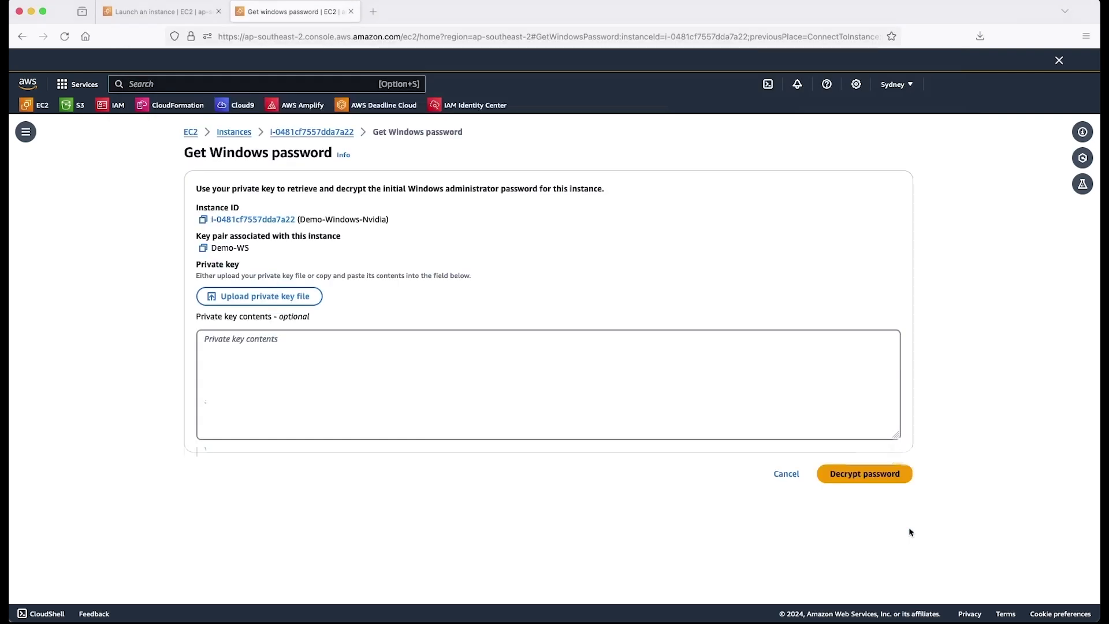
pyautogui.click(858, 500)
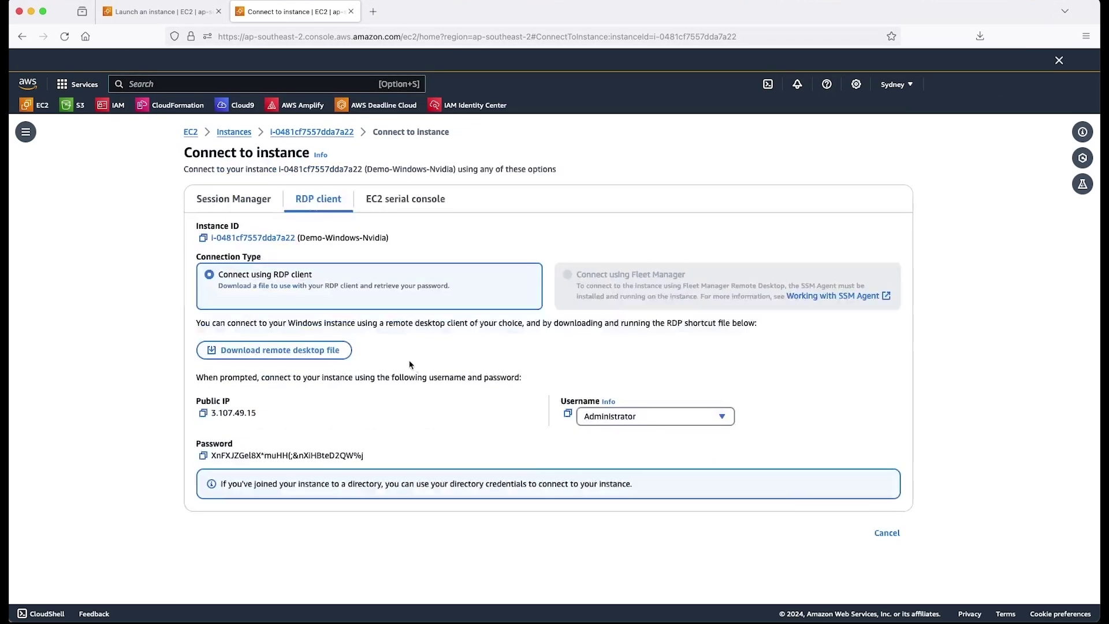
# Copy the decrypted password into the Remote Desktop login and submit it.
pyautogui.click(203, 457)
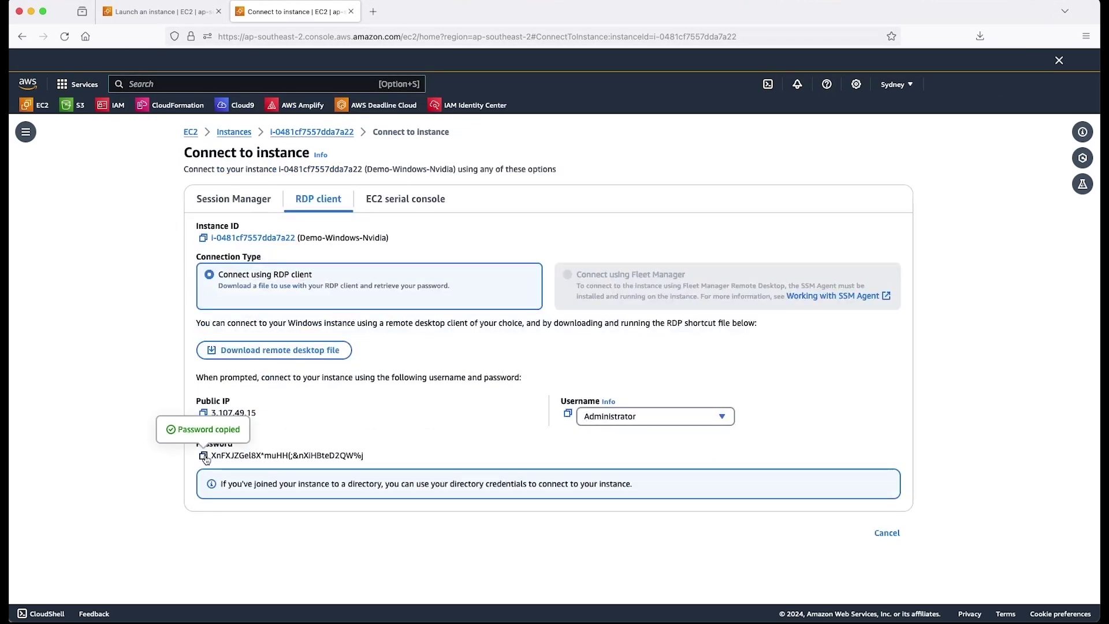
pyautogui.press('super+v')
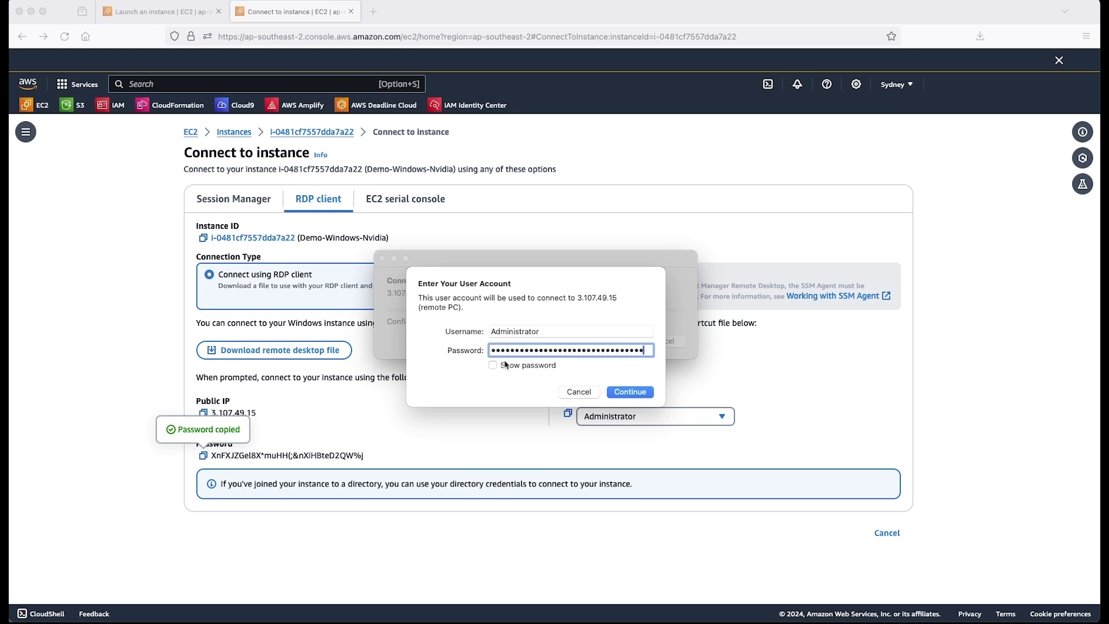
pyautogui.click(627, 392)
# Accept the certificate warning for host 3.107.49.15 to complete the connection.
pyautogui.click(668, 350)
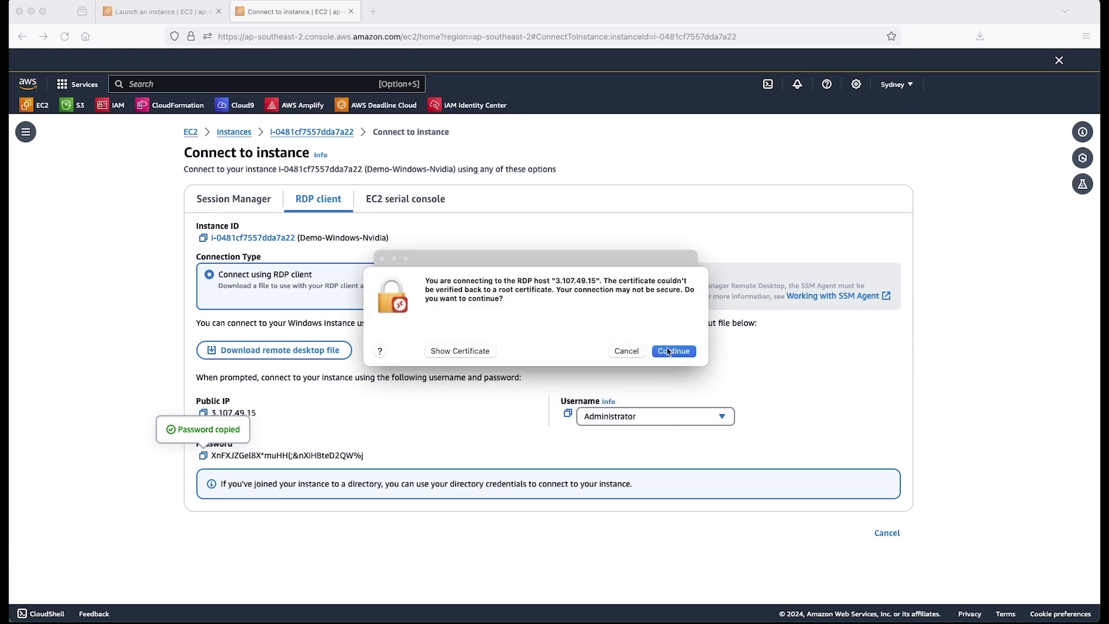